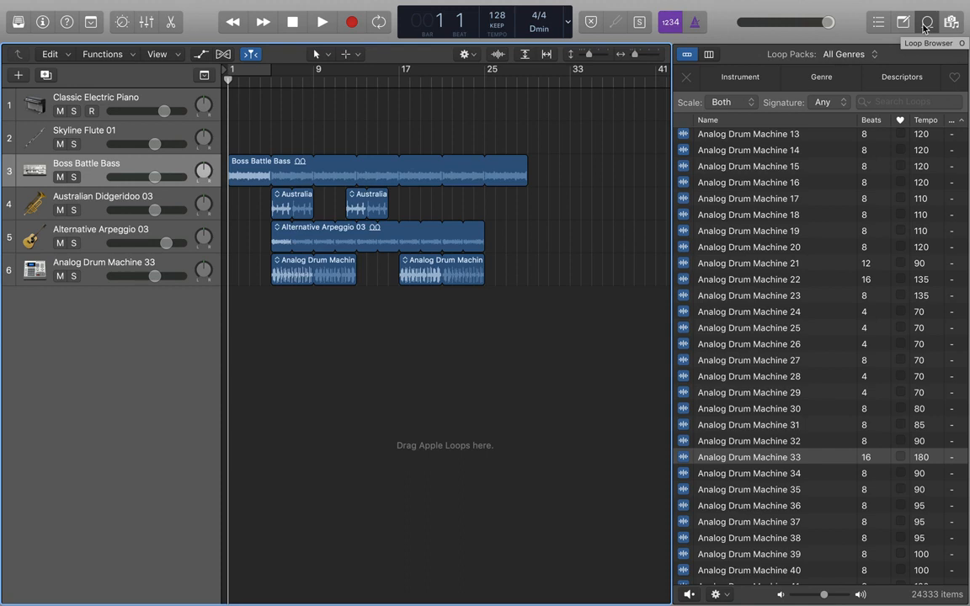
Step: Hide the Loop Browser and fit the timeline so all regions through bar 29 fill the workspace
click(926, 24)
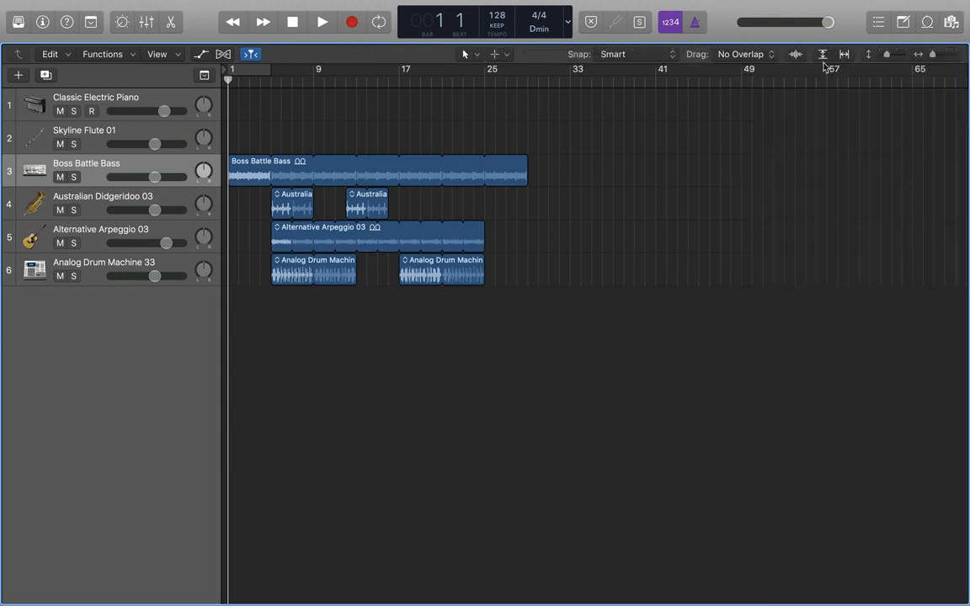
scroll(512, 195, up, 6)
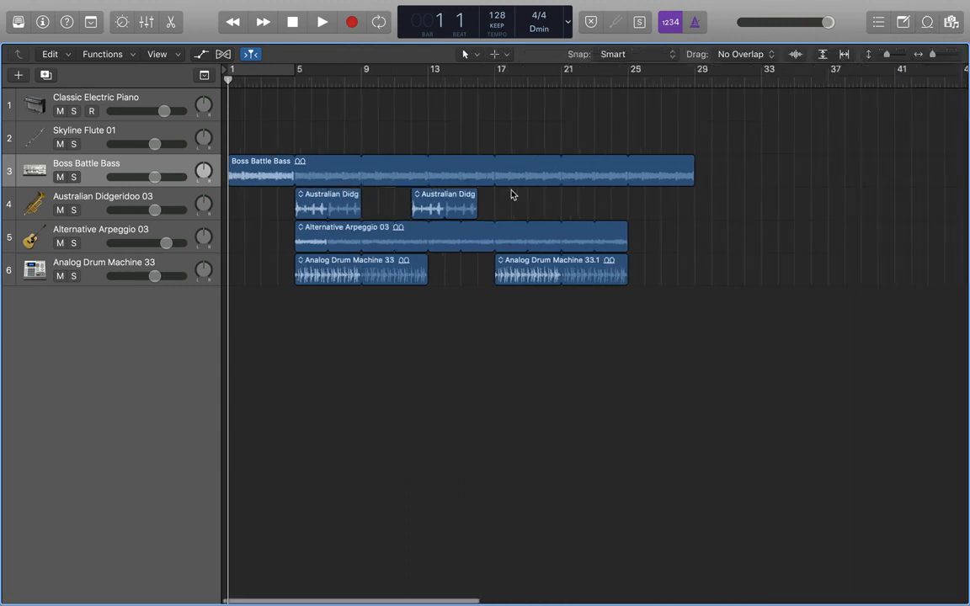
scroll(512, 195, down, 3)
scroll(512, 195, up, 1)
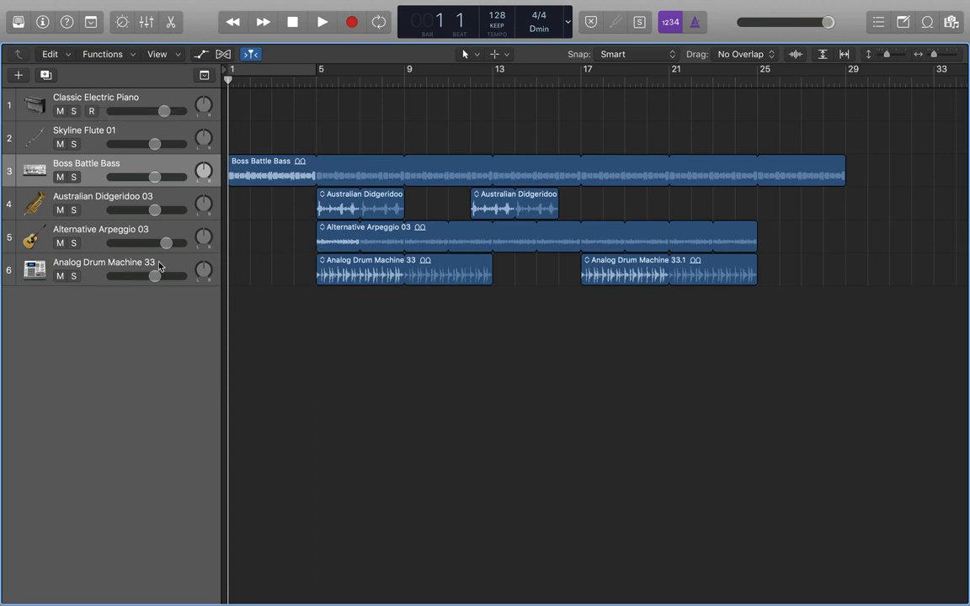
Step: Go through the bass, didgeridoo, arpeggio and drum machine tracks, ending with Boss Battle Bass selected
click(85, 170)
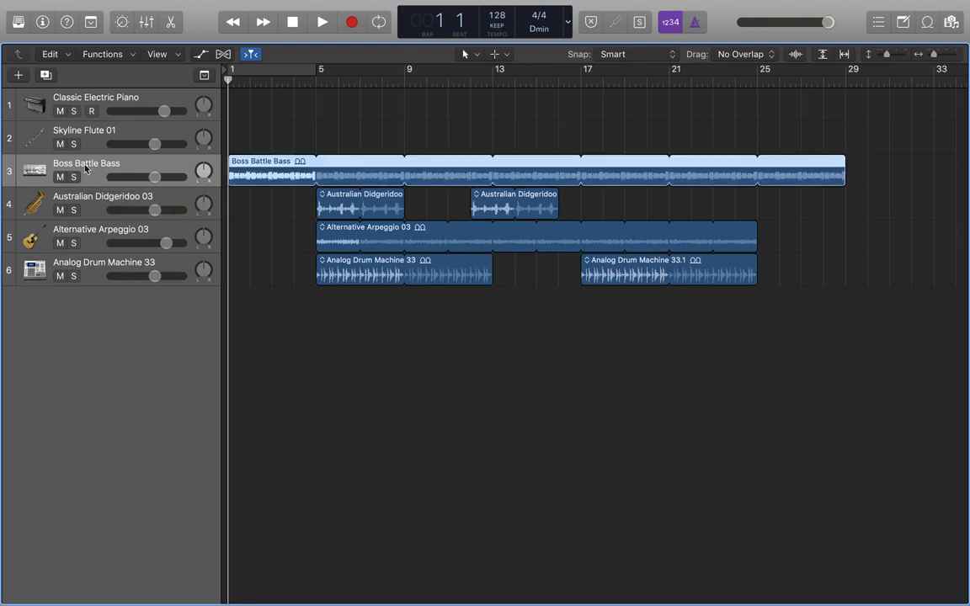
click(89, 210)
click(96, 243)
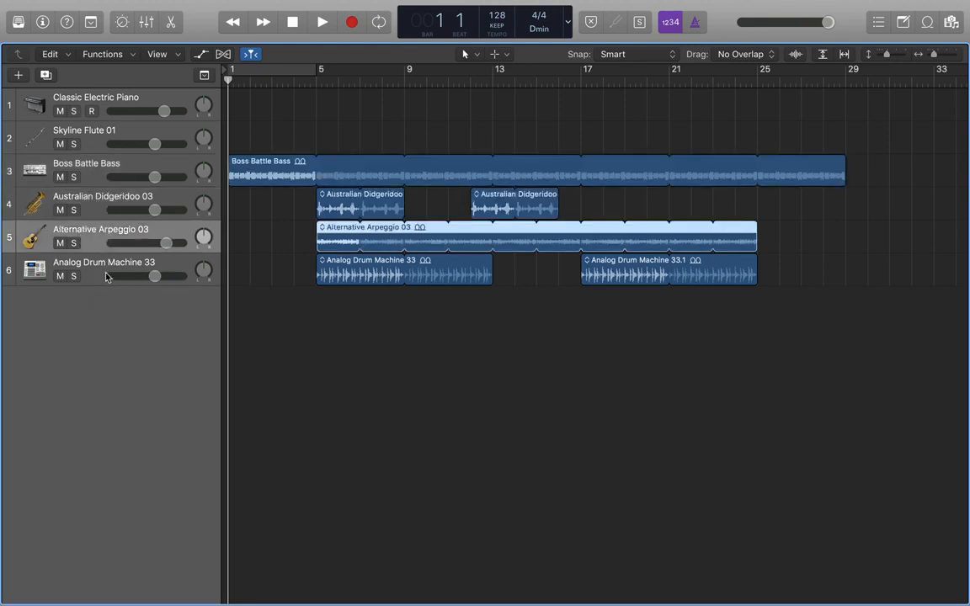
click(100, 278)
click(93, 175)
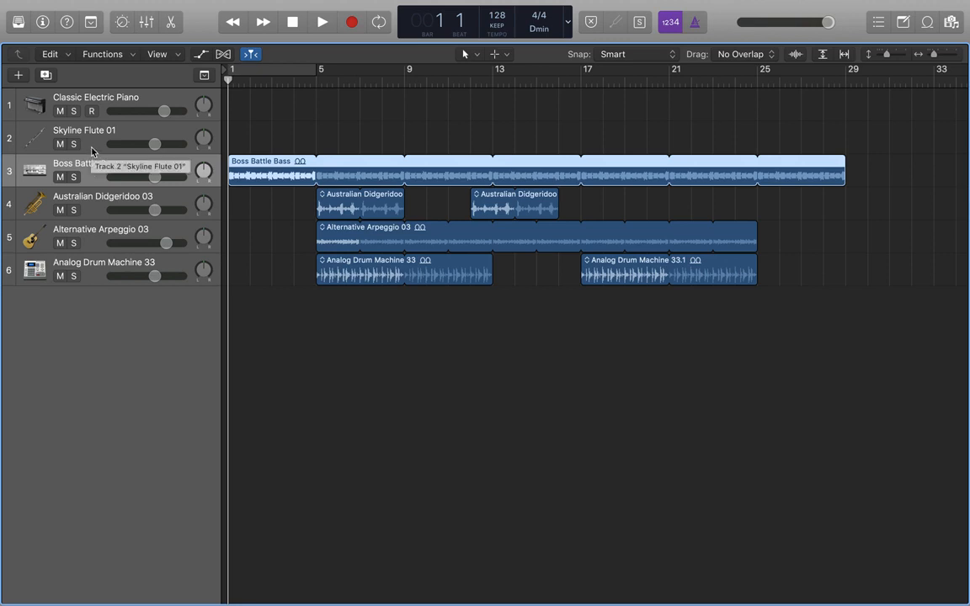
Step: Show the Inspector and collapse its Region section
key(i)
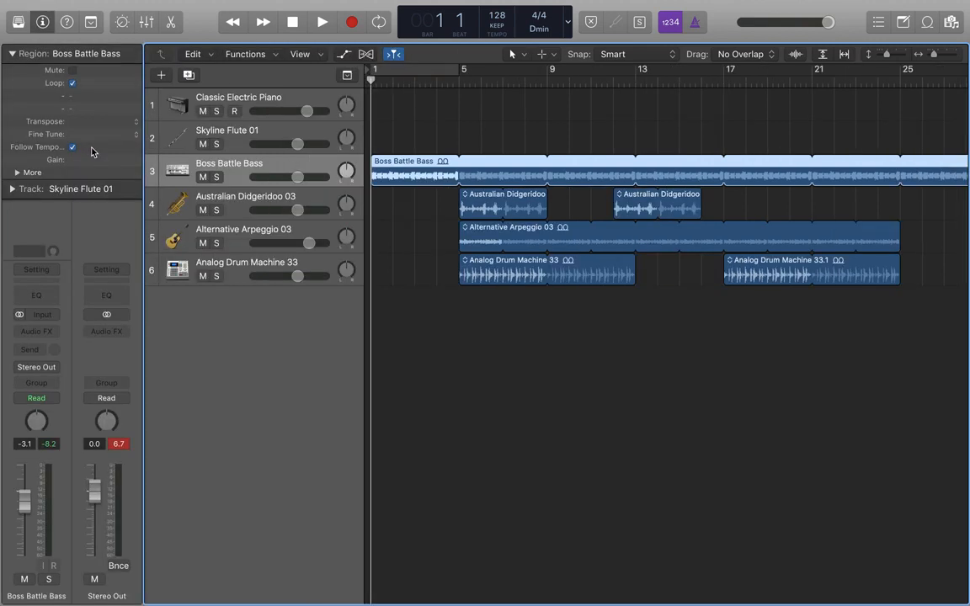
click(43, 23)
click(43, 23)
click(12, 54)
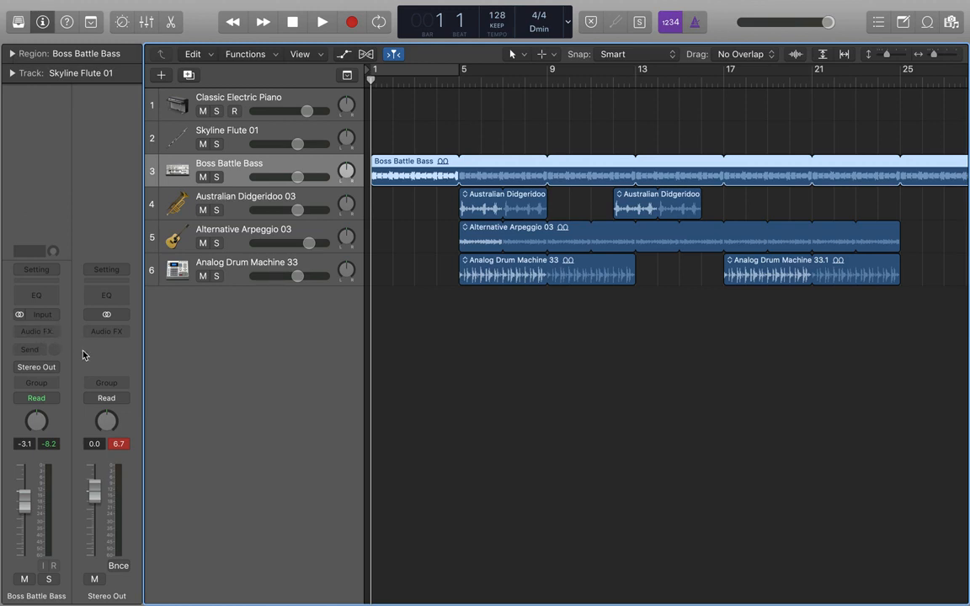
Step: Insert a Channel EQ audio effect on the Boss Battle Bass track and reposition its plug-in window
click(53, 331)
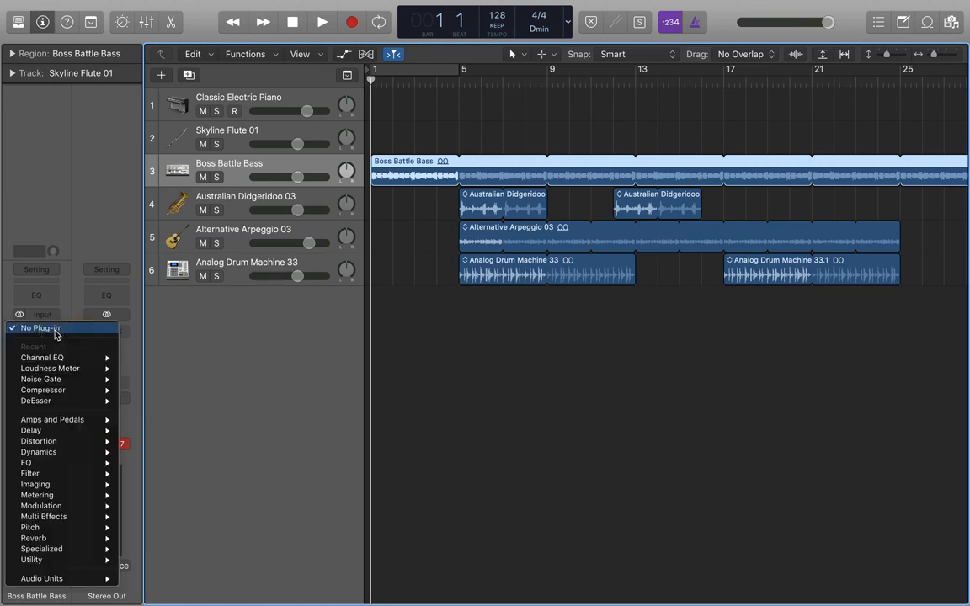
mouse_move(75, 359)
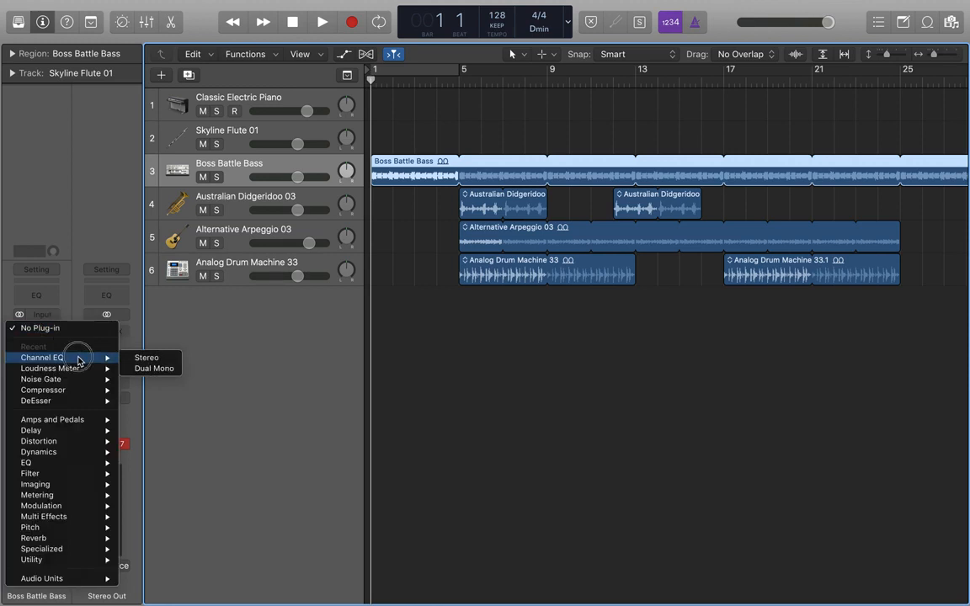
key(Escape)
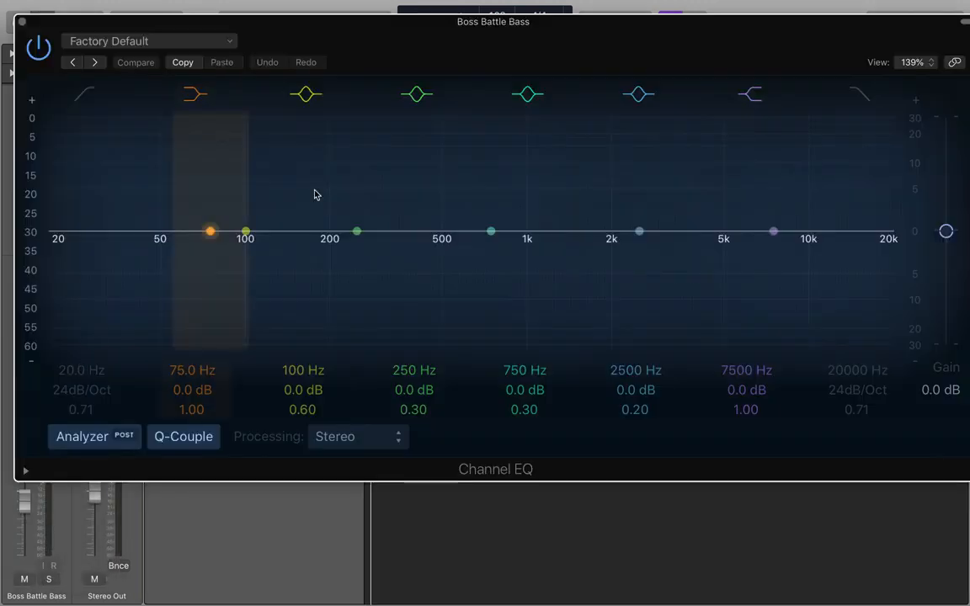
drag(579, 43, 556, 68)
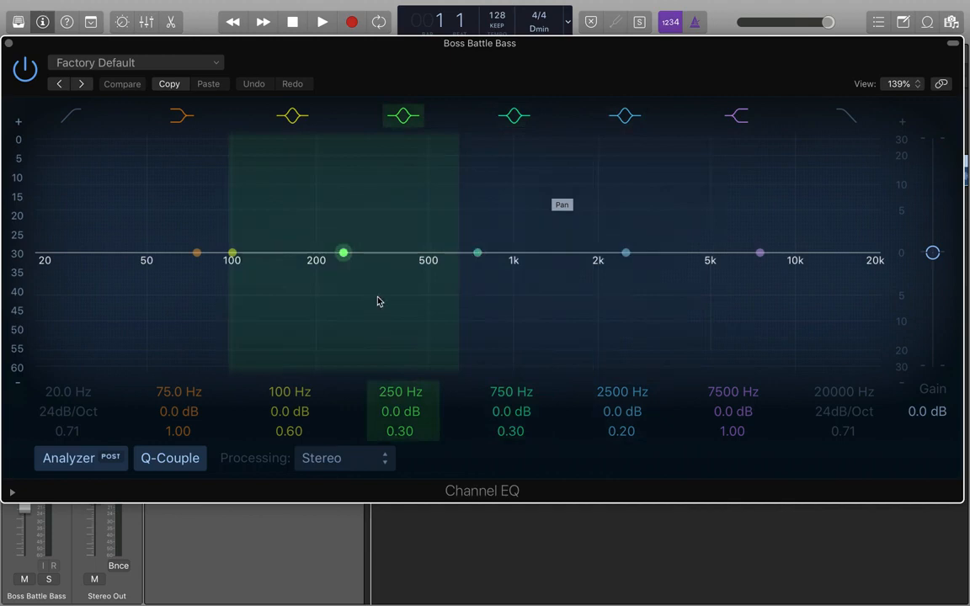
drag(577, 48, 579, 76)
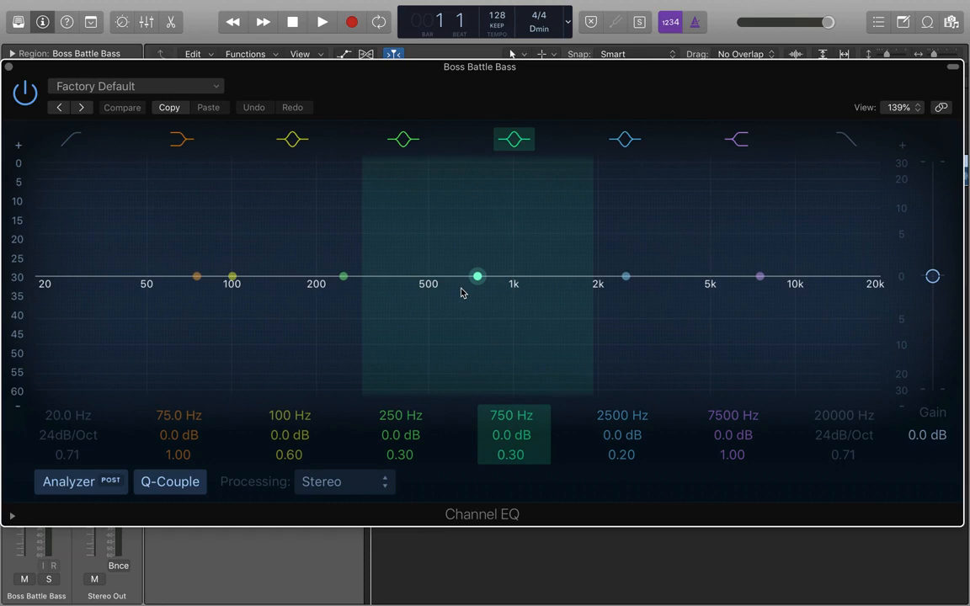
Step: Solo the Boss Battle Bass track and start playback with the Channel EQ analyzer in view
drag(522, 91, 525, 320)
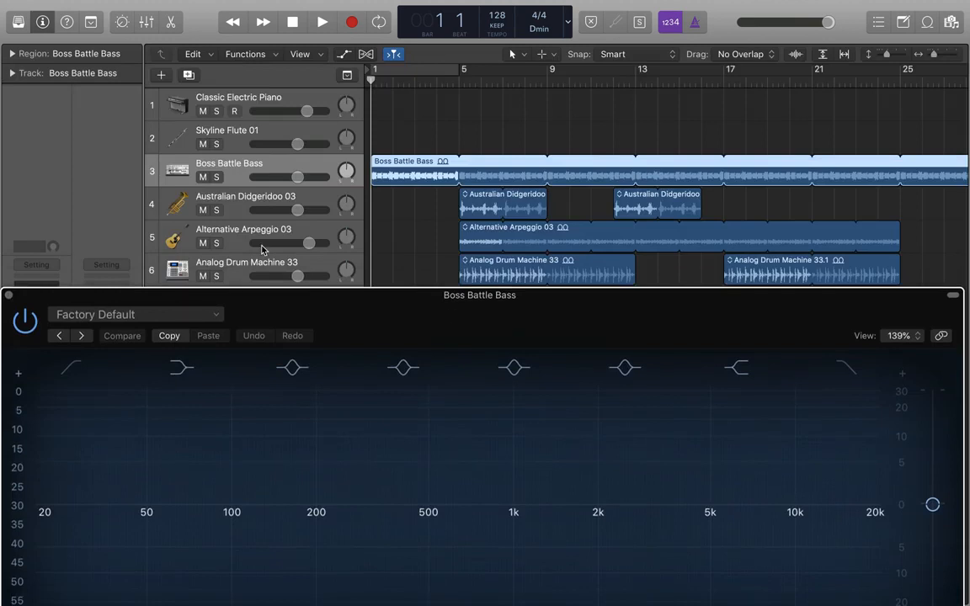
click(215, 177)
drag(350, 313, 350, 87)
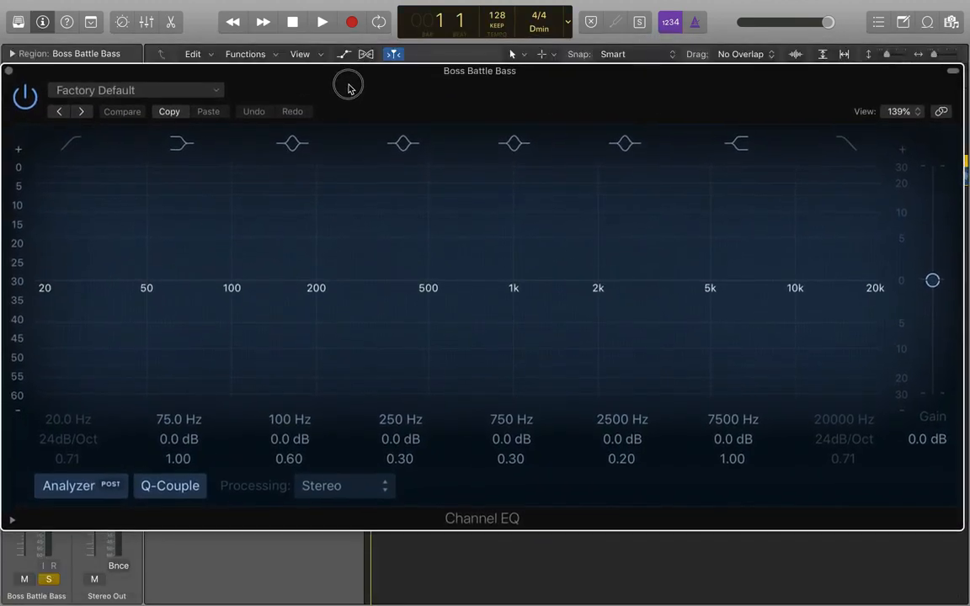
key(space)
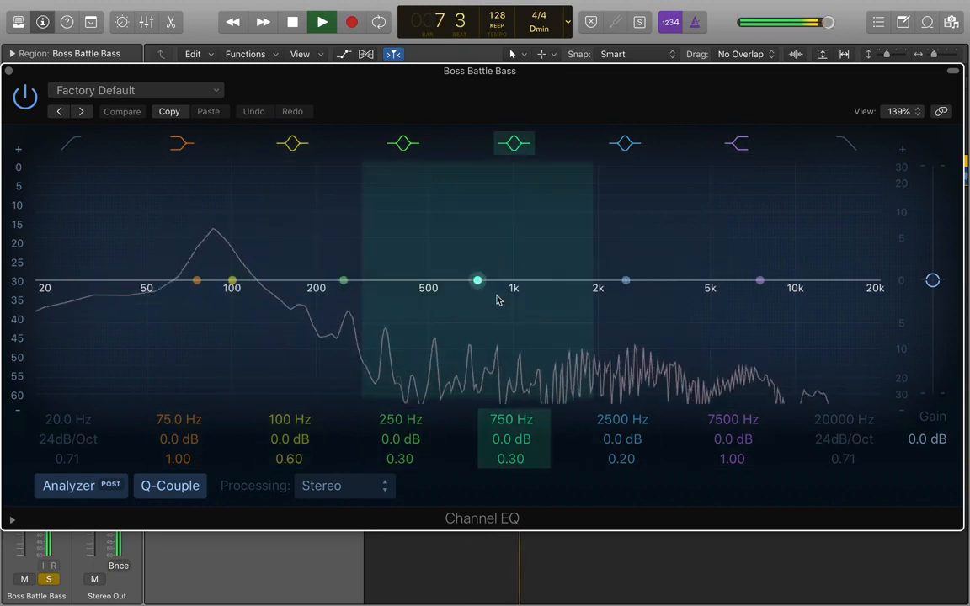
Step: Move the EQ's 750 Hz band to about 4150 Hz and its 250 Hz band to about 9000 Hz, and stop playback
drag(487, 292, 714, 288)
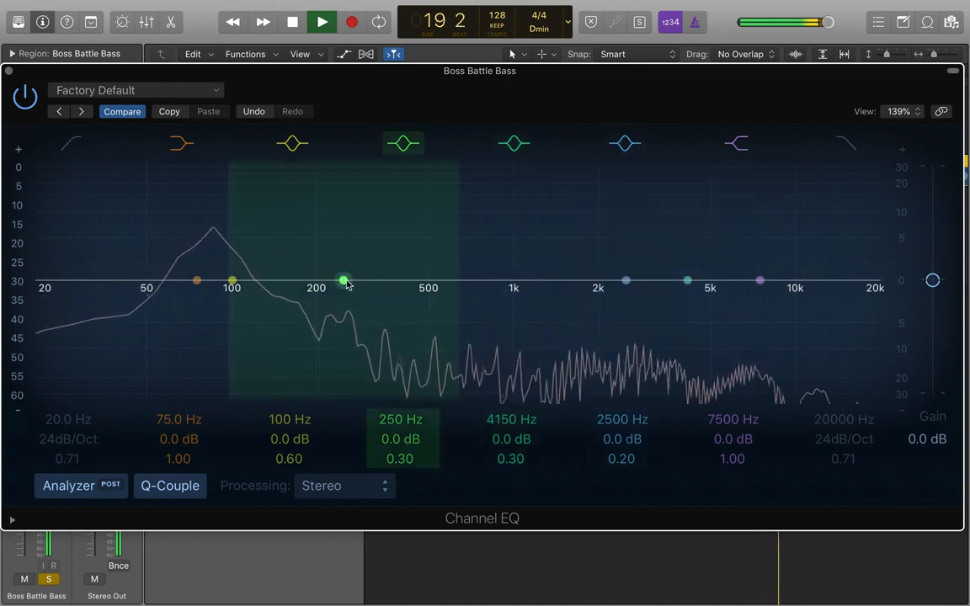
drag(344, 282, 820, 285)
key(space)
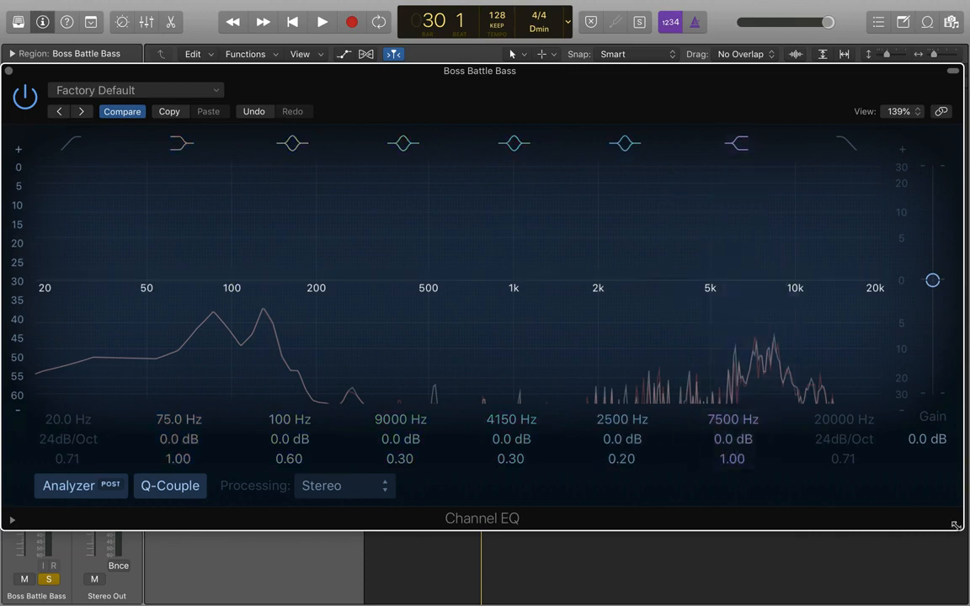
Step: Shrink the Channel EQ window to 50% and place it below the tracks, with the playhead back at bar 1
drag(960, 533, 283, 229)
drag(264, 83, 743, 346)
key(Return)
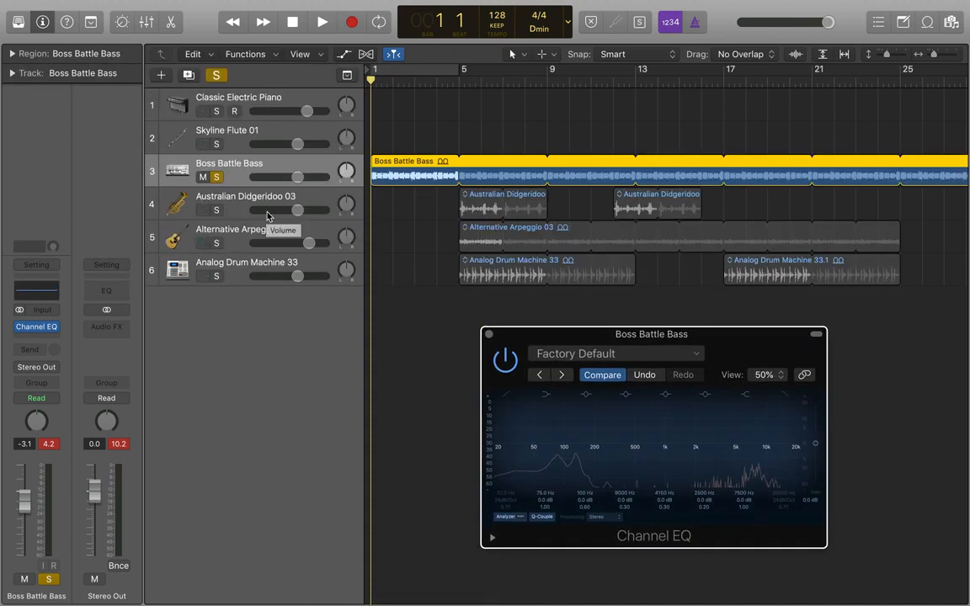
Step: Show automation on all tracks
click(345, 56)
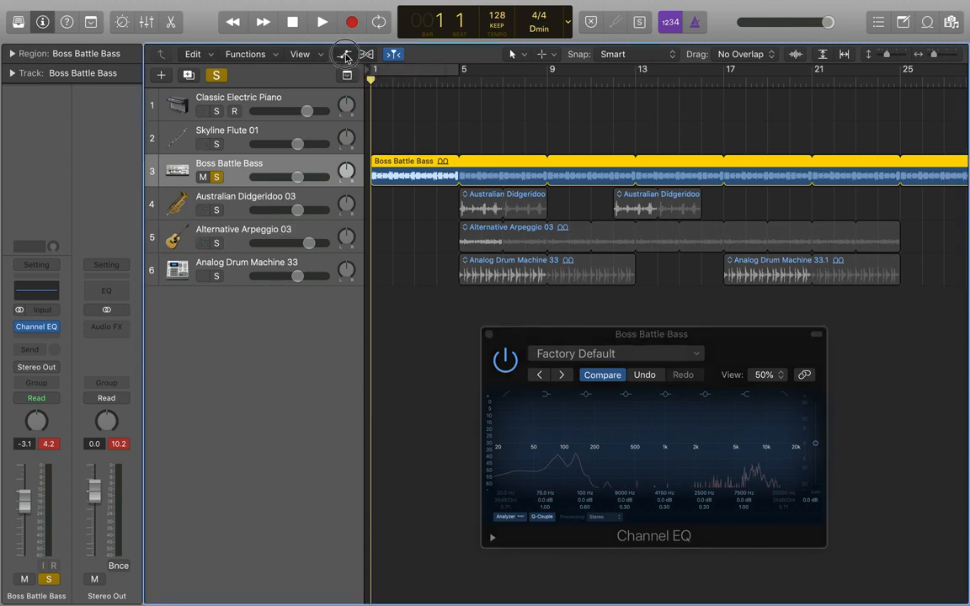
click(345, 56)
click(345, 56)
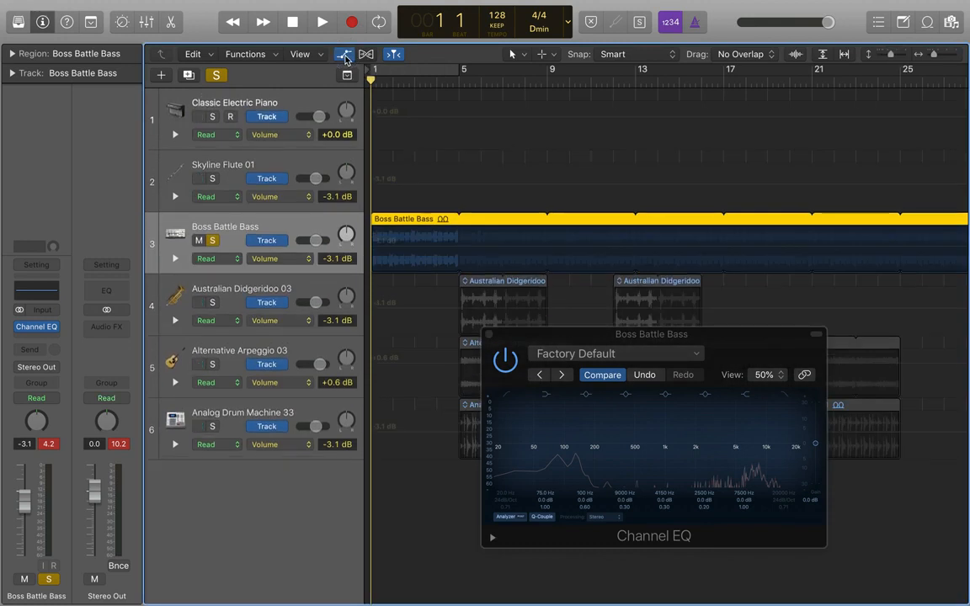
Step: Move the Channel EQ window just below the Boss Battle Bass track and enlarge it to 75%
drag(751, 358, 467, 405)
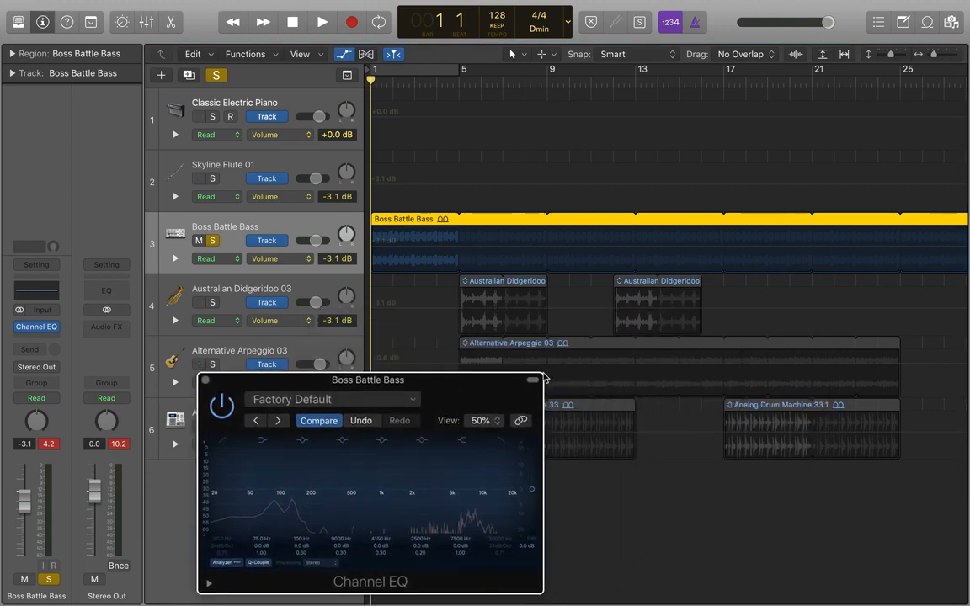
drag(540, 375, 660, 300)
drag(478, 391, 437, 296)
drag(504, 501, 631, 571)
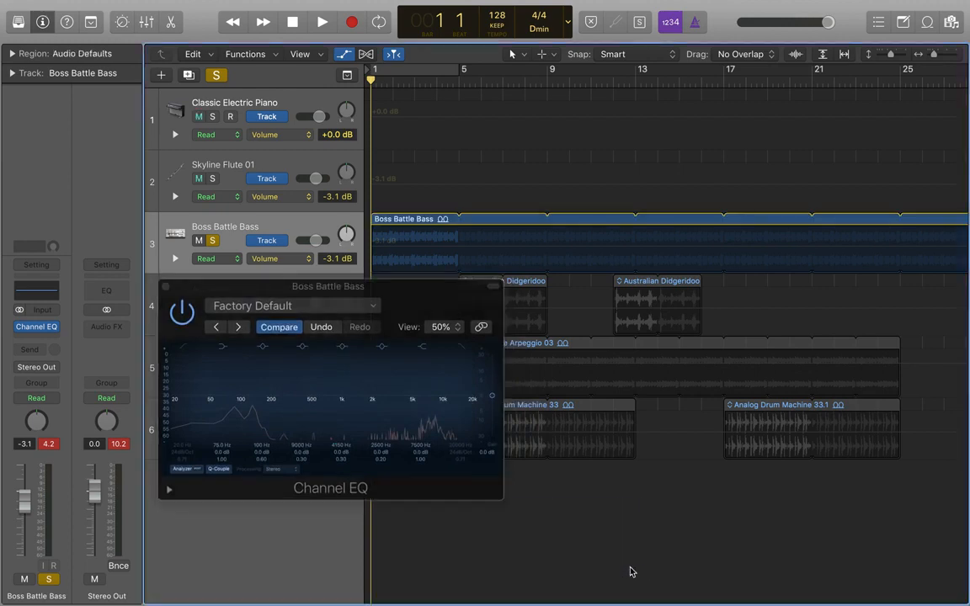
click(498, 495)
drag(500, 497, 676, 575)
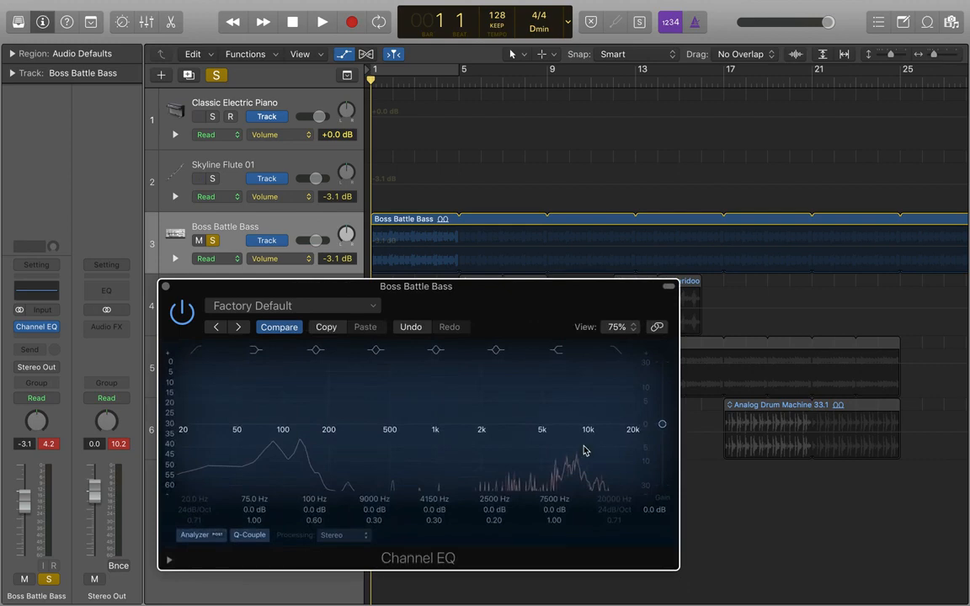
drag(508, 303, 543, 308)
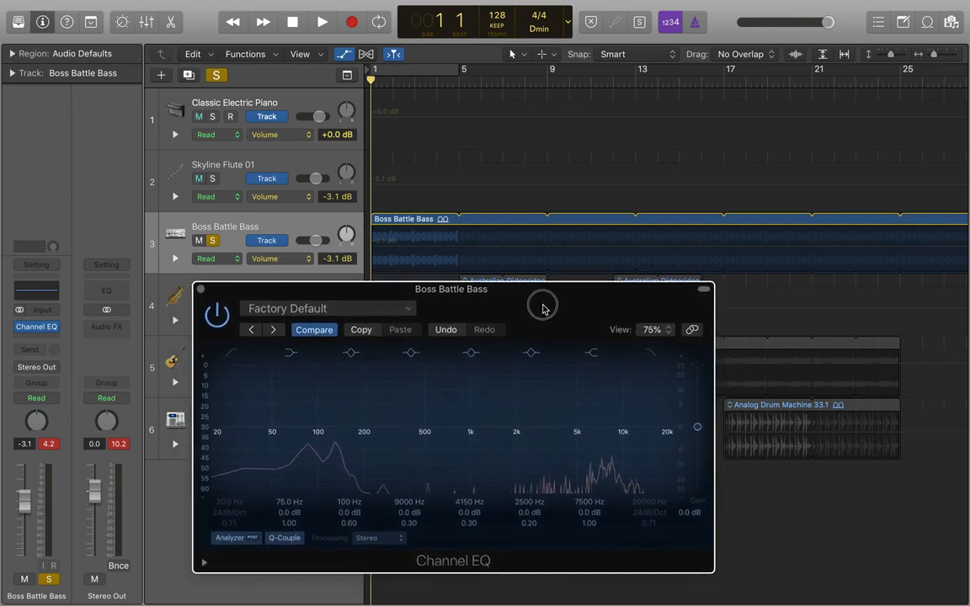
Step: Set Boss Battle Bass to Touch automation mode and boost the EQ's 100 Hz band to about +19.5 dB at 53 Hz
click(220, 261)
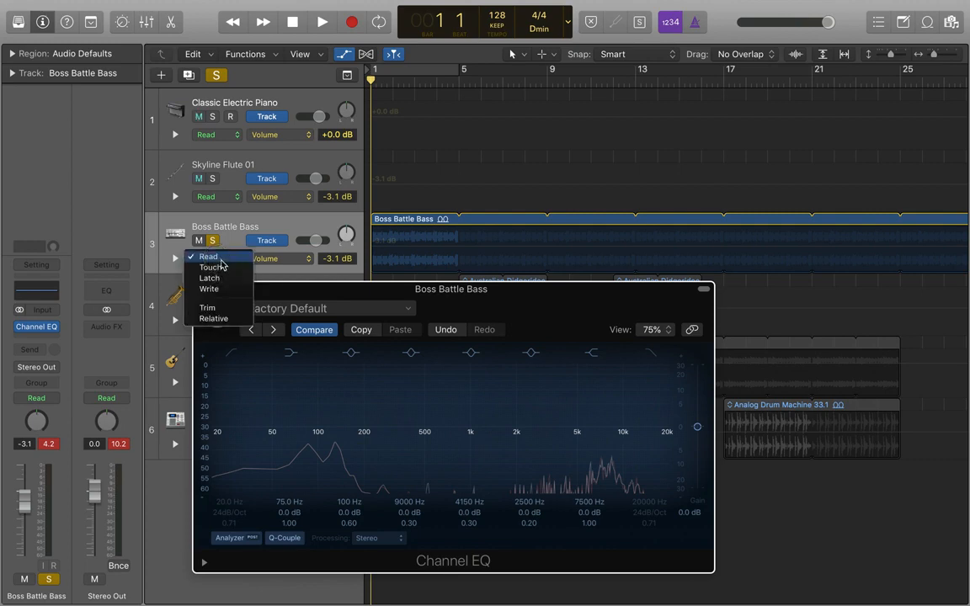
click(227, 275)
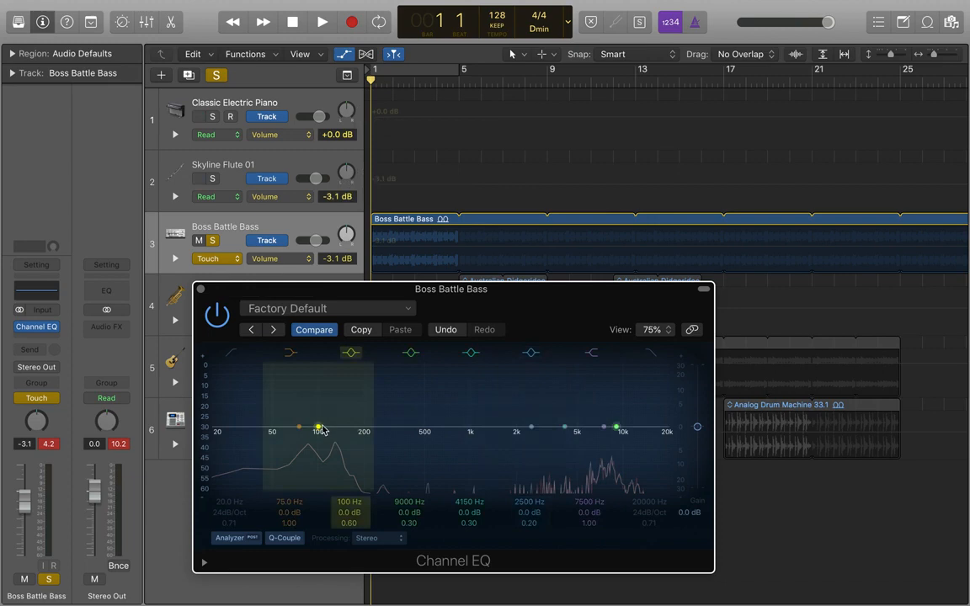
drag(320, 431, 275, 376)
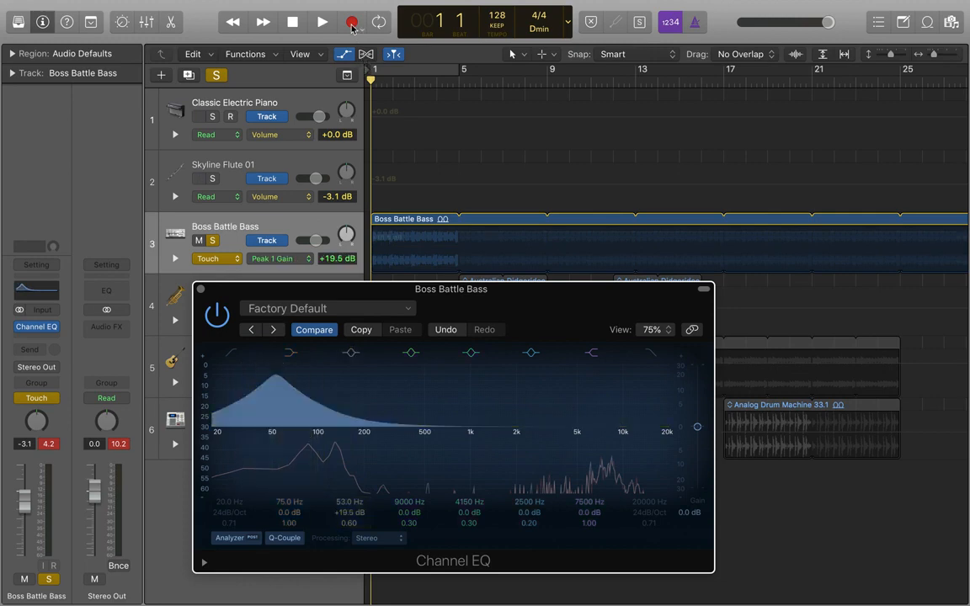
Step: Record live movements of the boosted EQ band as automation until about bar 19, and return the playhead to bar 1
click(352, 22)
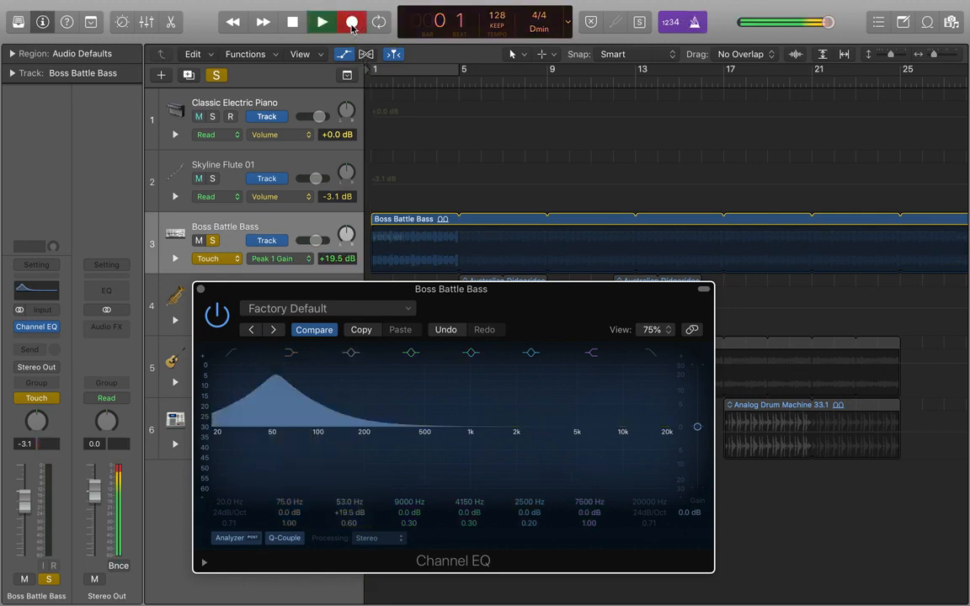
drag(276, 374, 656, 431)
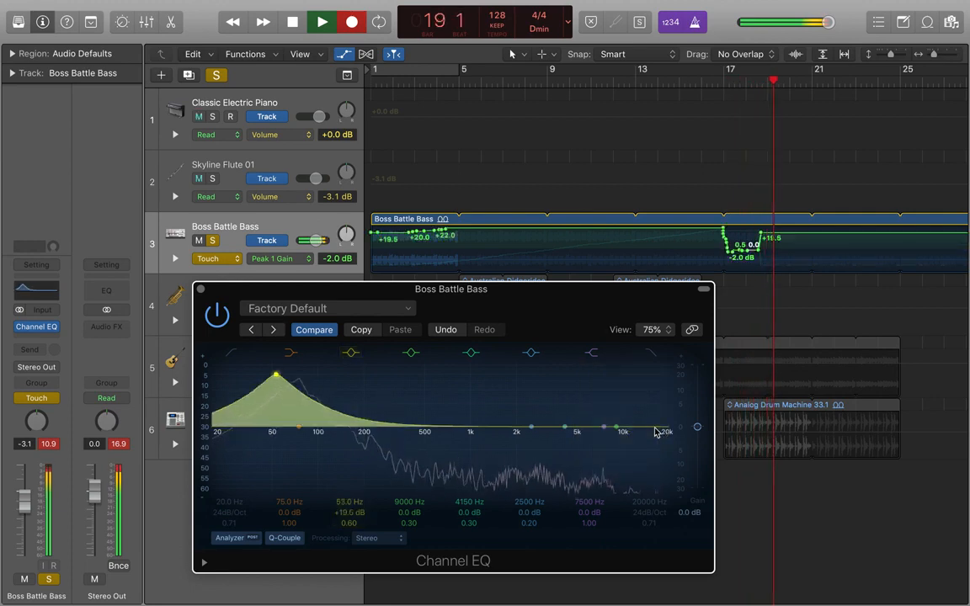
key(space)
key(Return)
drag(371, 81, 339, 44)
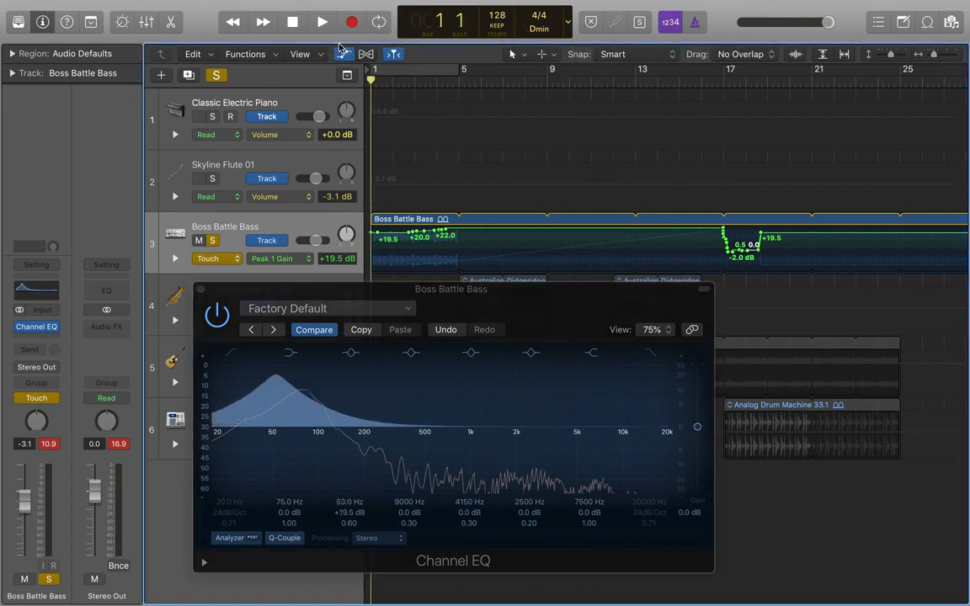
Step: Play back the recorded EQ automation up to about bar 7 and return the playhead to the start
key(space)
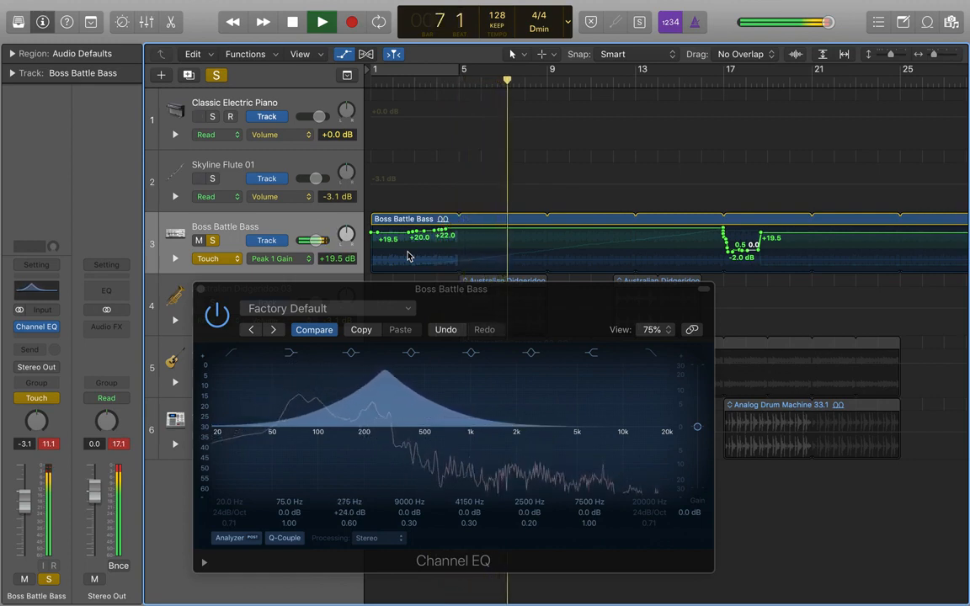
key(space)
drag(510, 82, 320, 102)
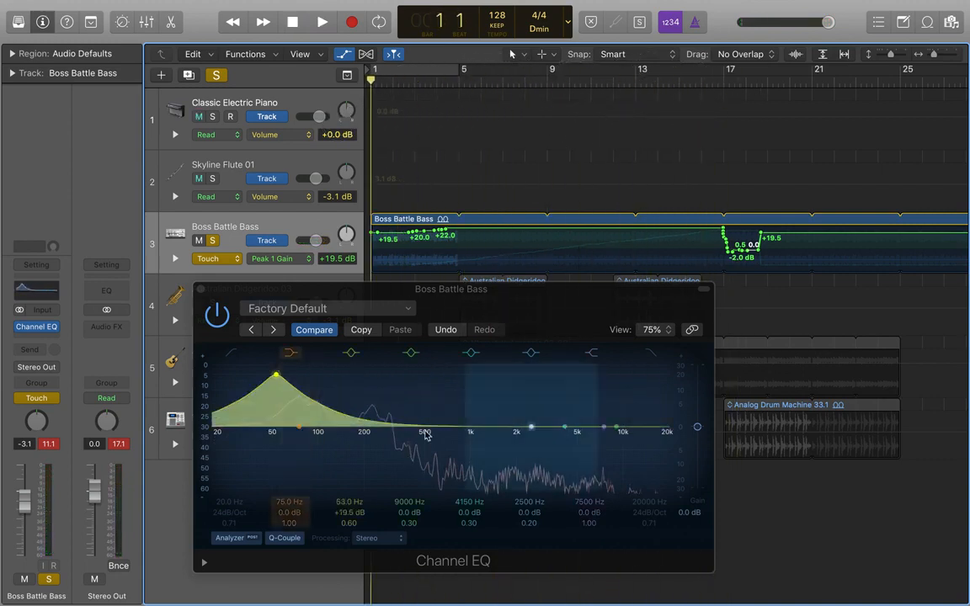
Step: Examine the Boss Battle Bass track's automation parameter choices, including the main volume, pan, solo and mute options
drag(537, 311, 509, 317)
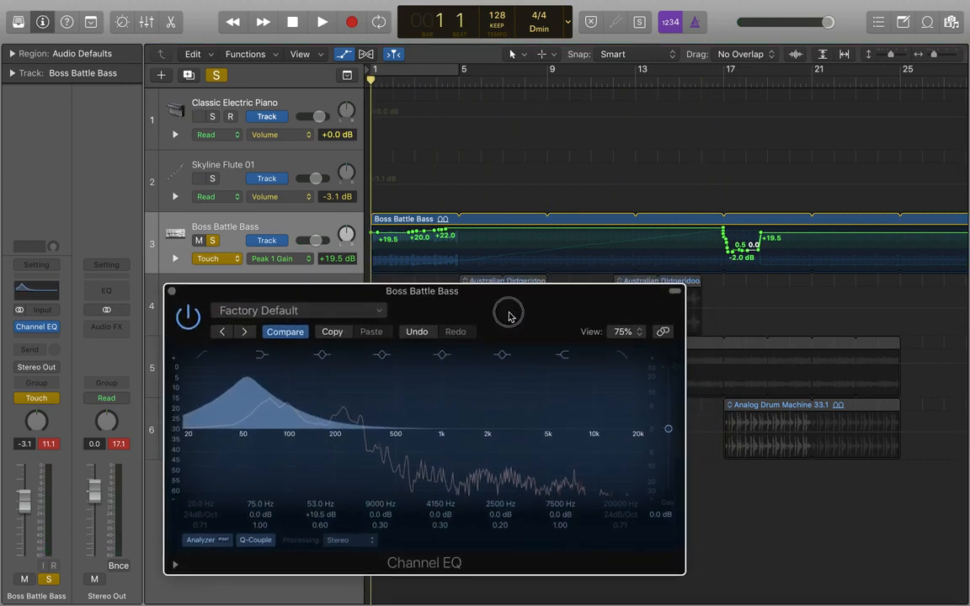
click(282, 258)
mouse_move(357, 204)
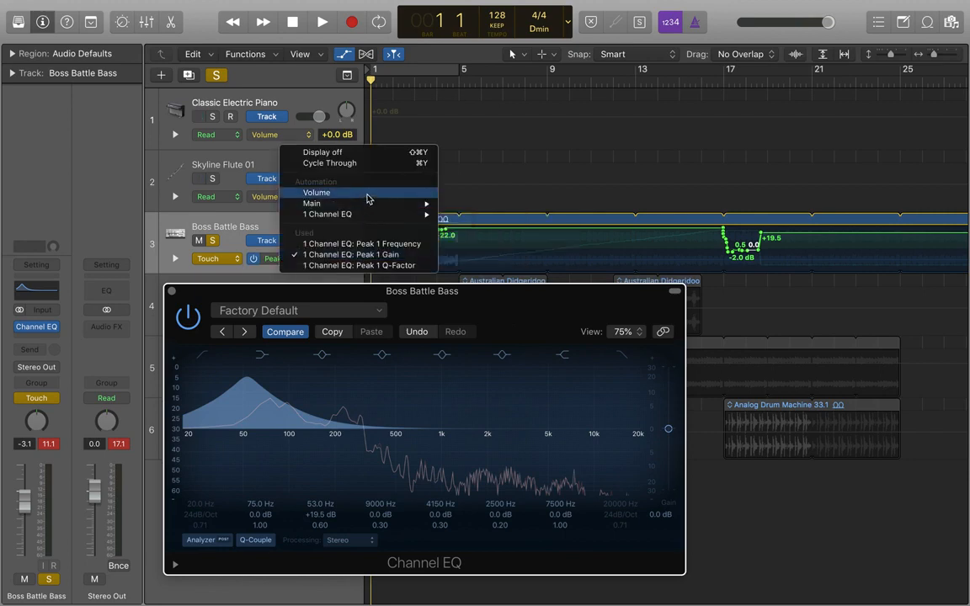
mouse_move(473, 217)
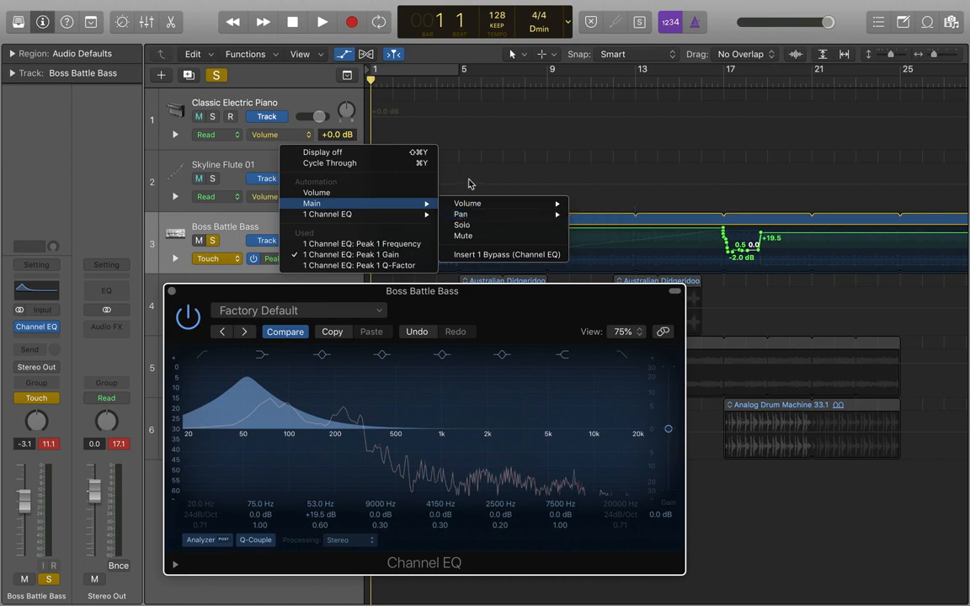
click(470, 184)
Step: Insert a stereo ChromaVerb reverb below the Channel EQ on the Boss Battle Bass channel strip
drag(219, 296, 278, 303)
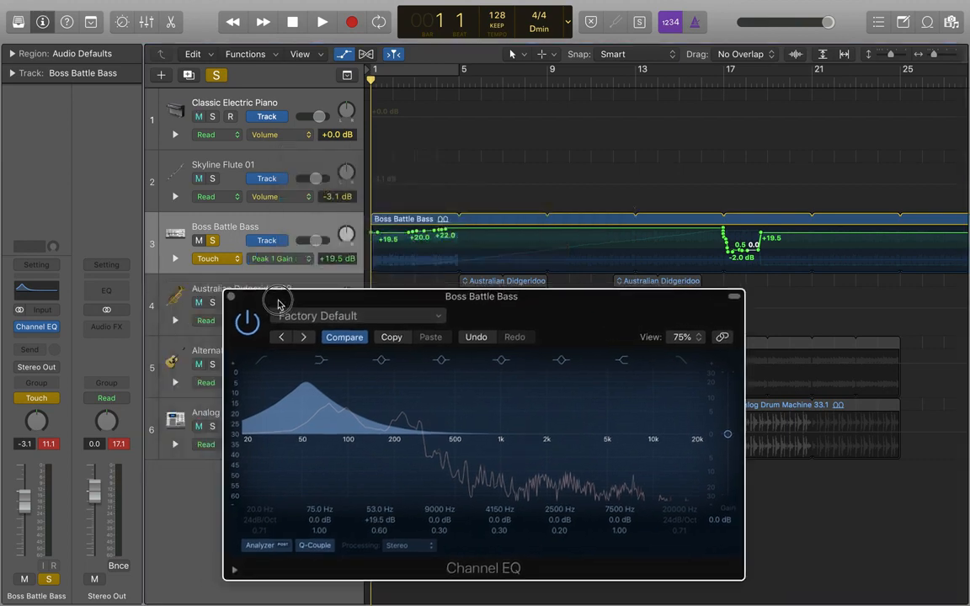
click(55, 339)
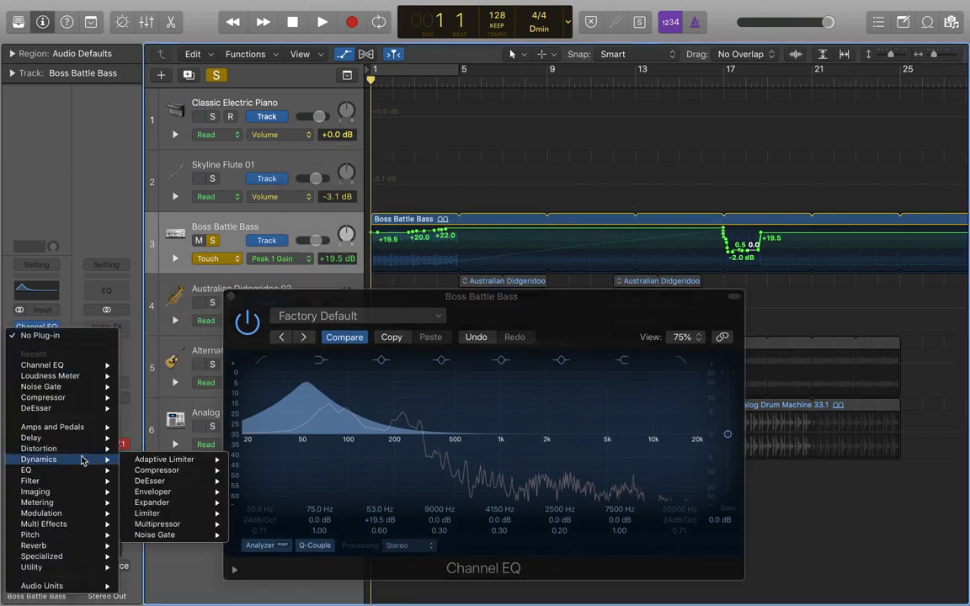
mouse_move(104, 536)
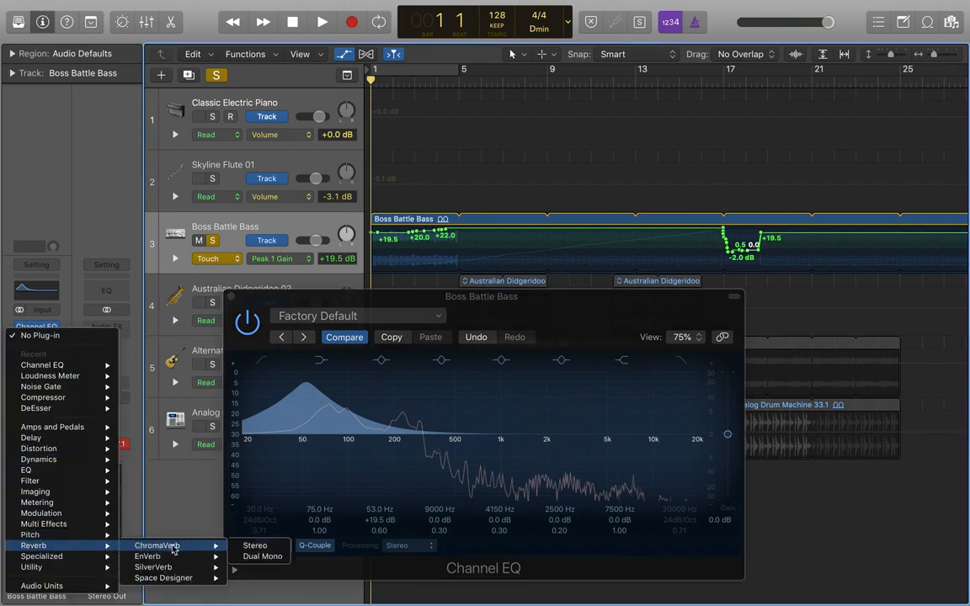
click(239, 547)
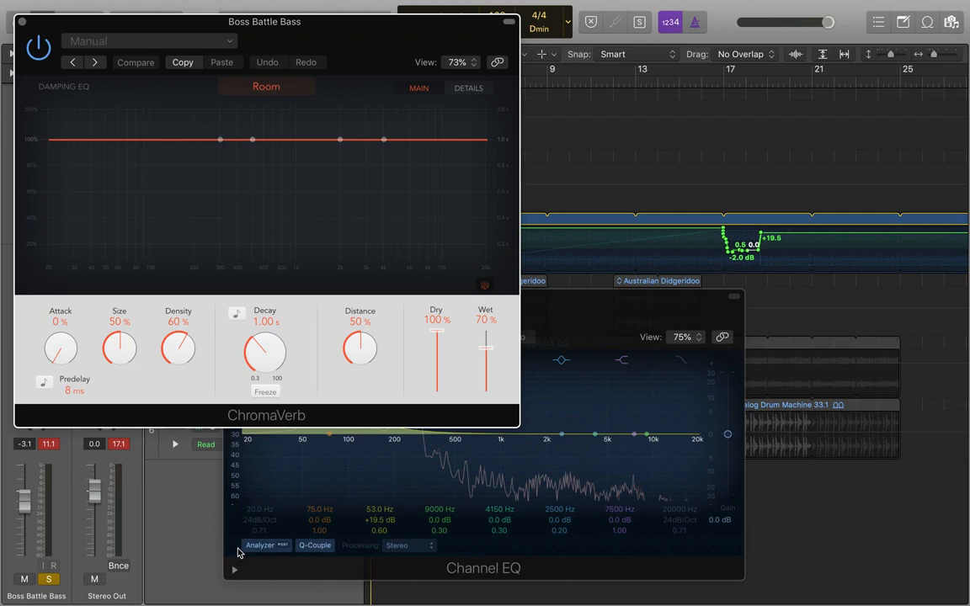
Step: Load the Cathedral preset from ChromaVerb's Spaces category and set the wet level to 0%
drag(325, 37, 638, 123)
click(549, 125)
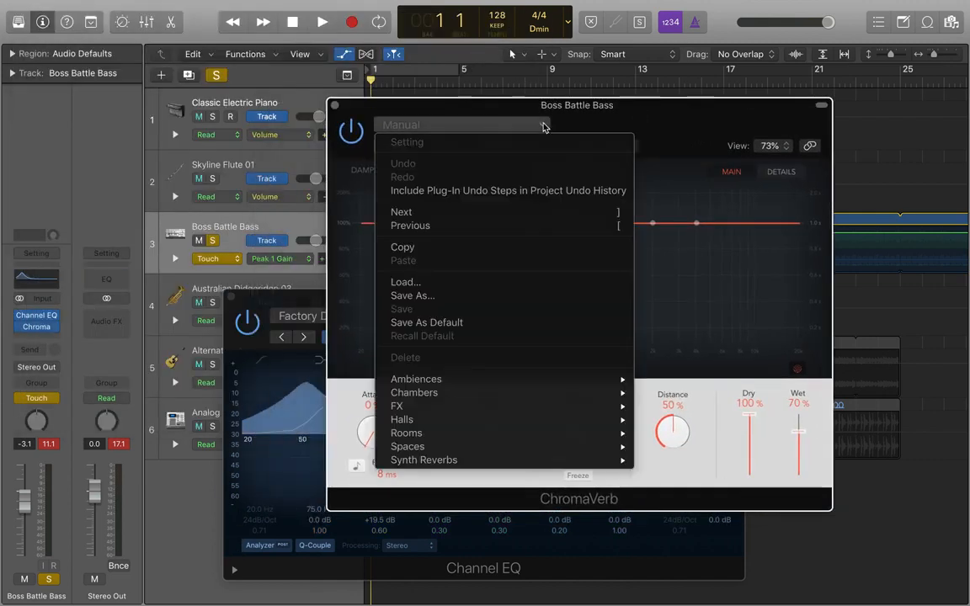
mouse_move(587, 448)
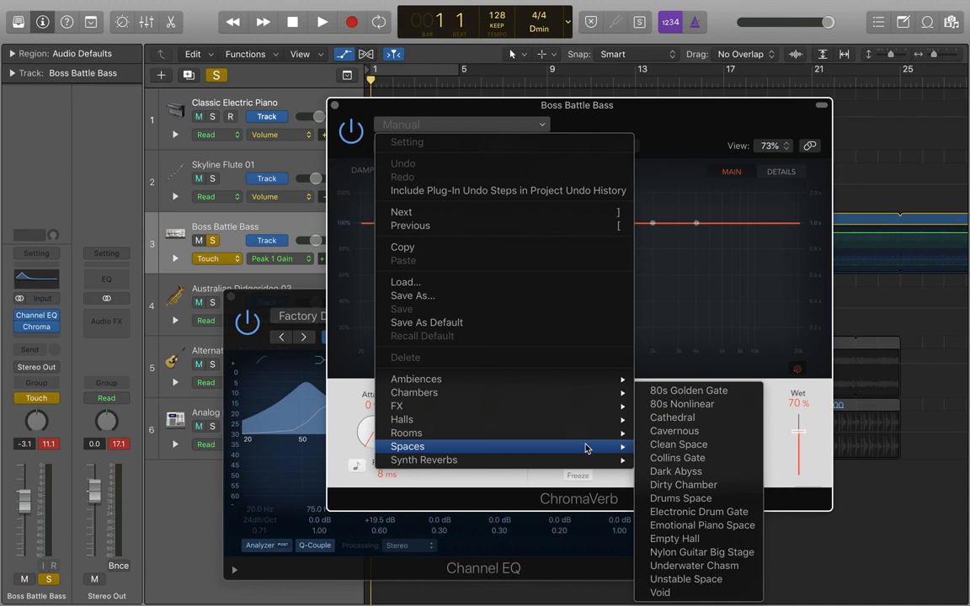
click(673, 418)
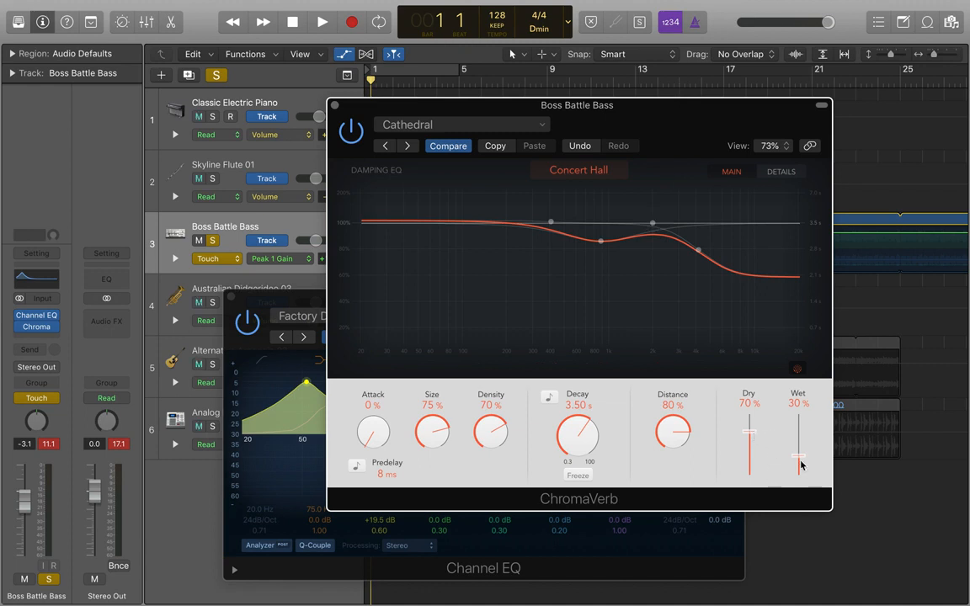
drag(800, 460, 808, 496)
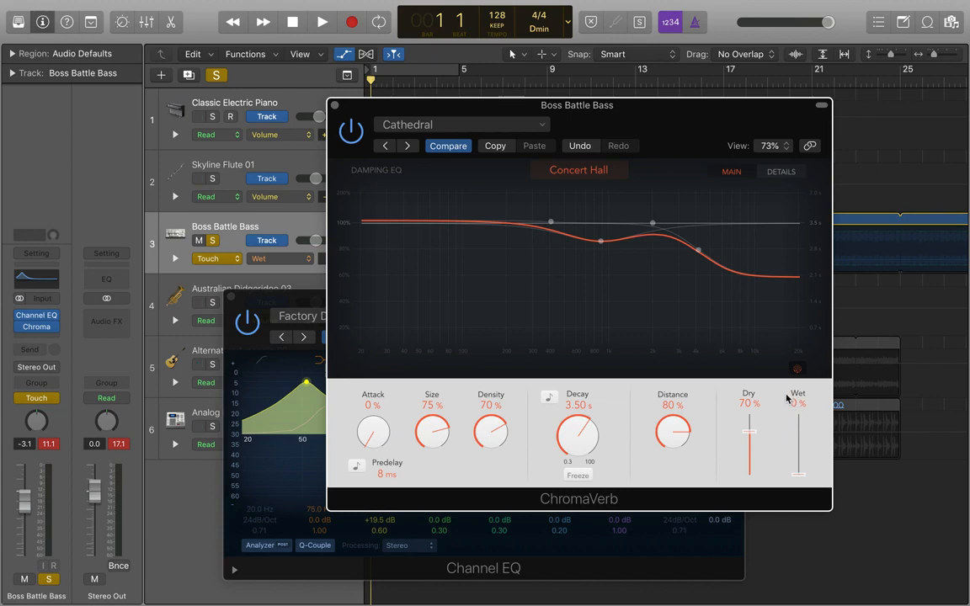
Step: Close the Channel EQ window and examine ChromaVerb's automatable parameters for the Boss Battle Bass track
drag(700, 132, 777, 229)
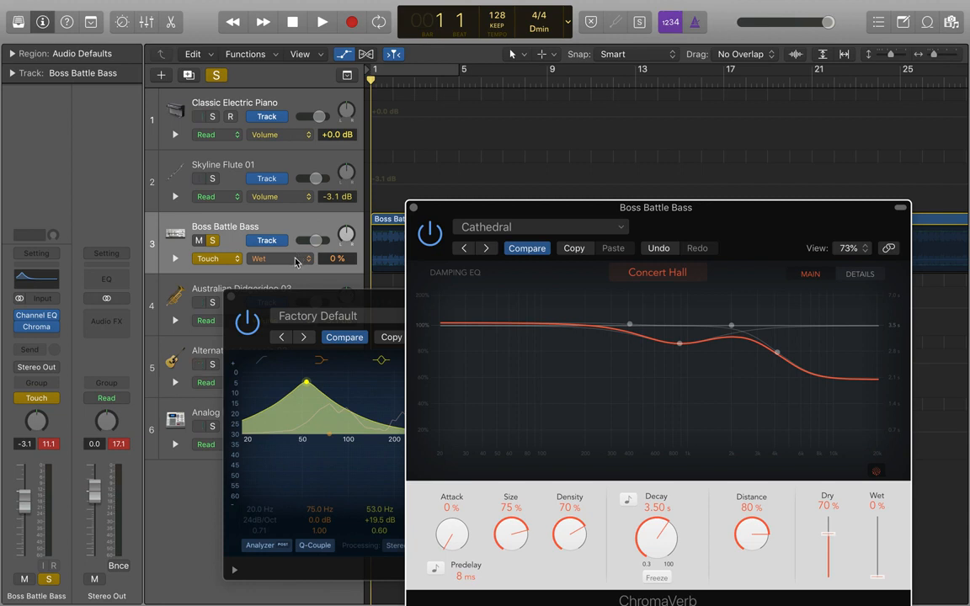
click(234, 298)
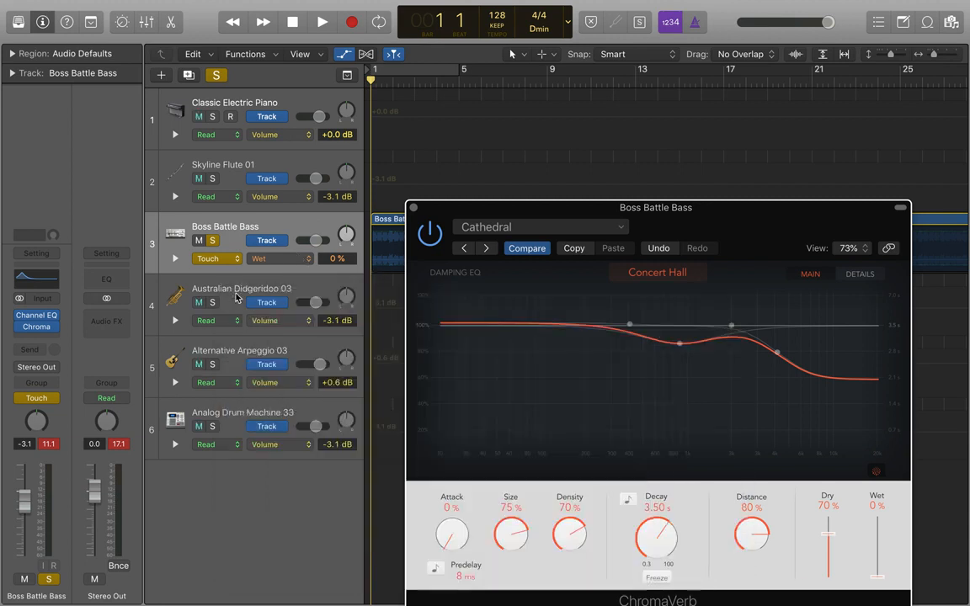
click(293, 261)
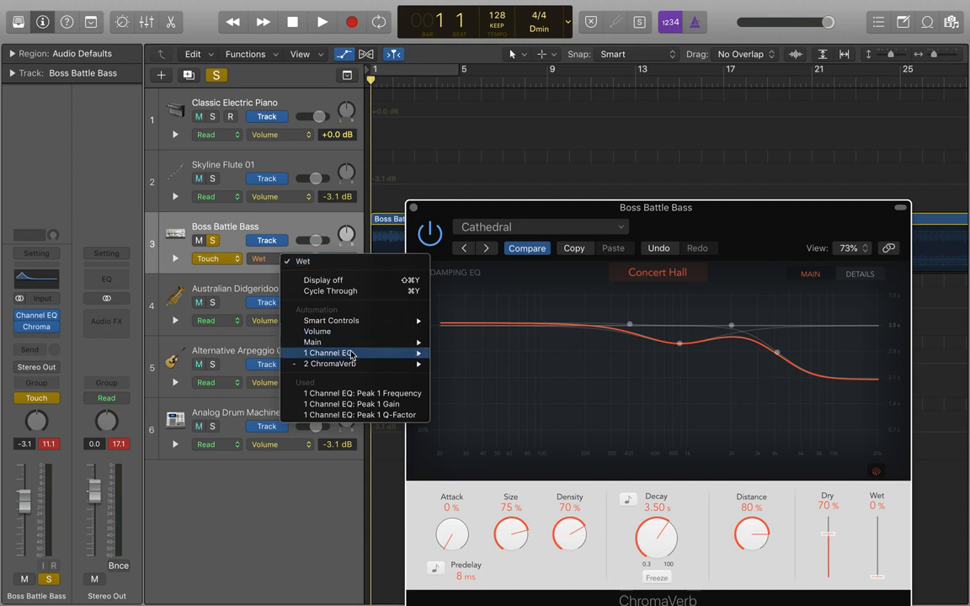
mouse_move(351, 365)
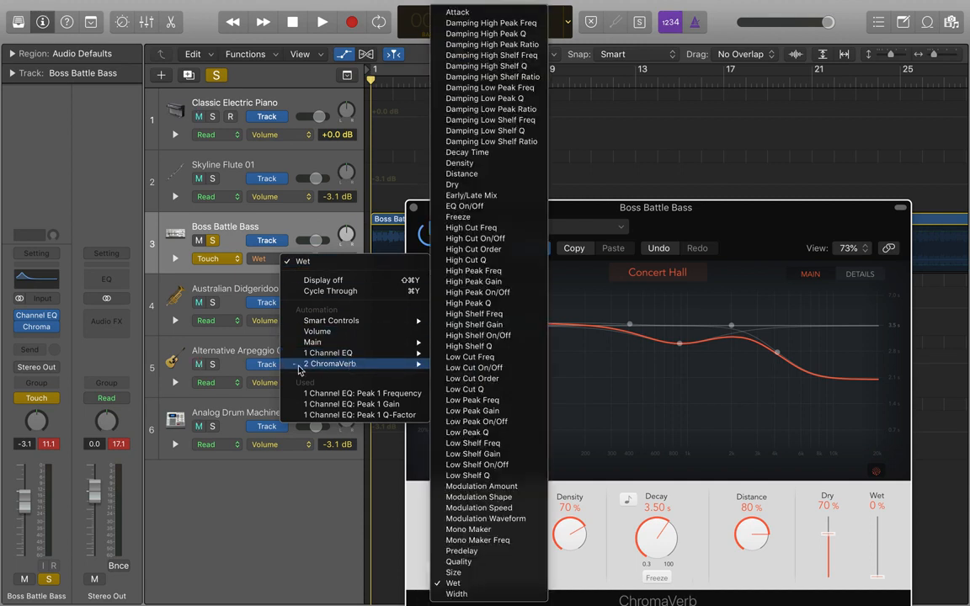
key(Escape)
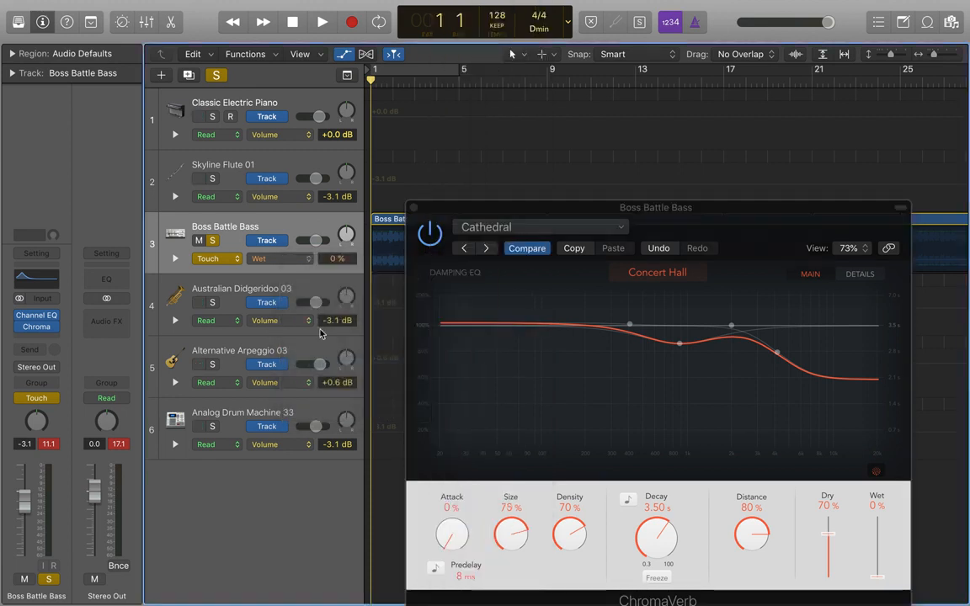
Step: Record wet-level automation on Boss Battle Bass, rising to about 100% near bar 12 and falling to 0% by bar 17, and close ChromaVerb
drag(707, 214, 394, 286)
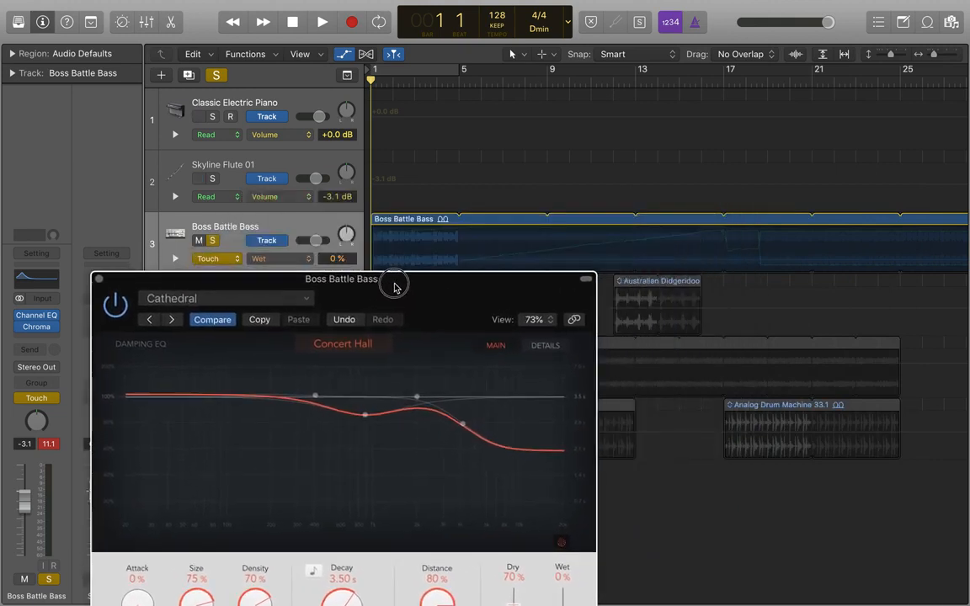
click(354, 23)
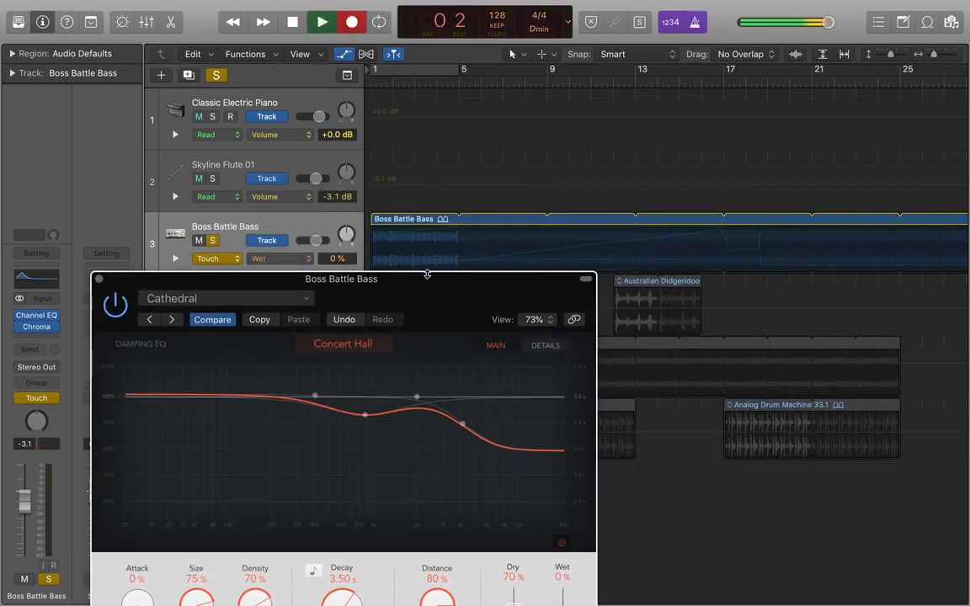
drag(427, 299, 378, 191)
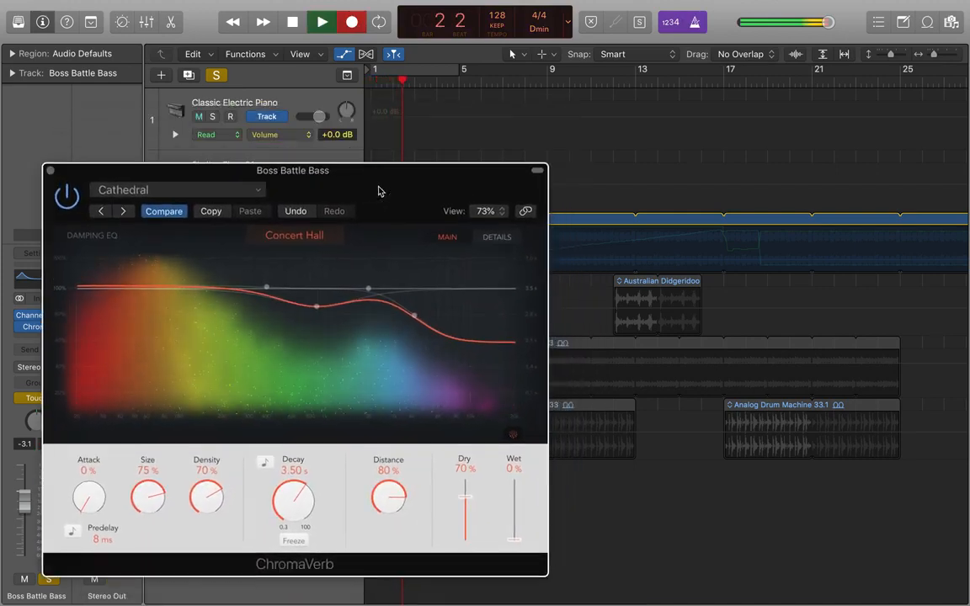
click(516, 541)
drag(517, 541, 515, 485)
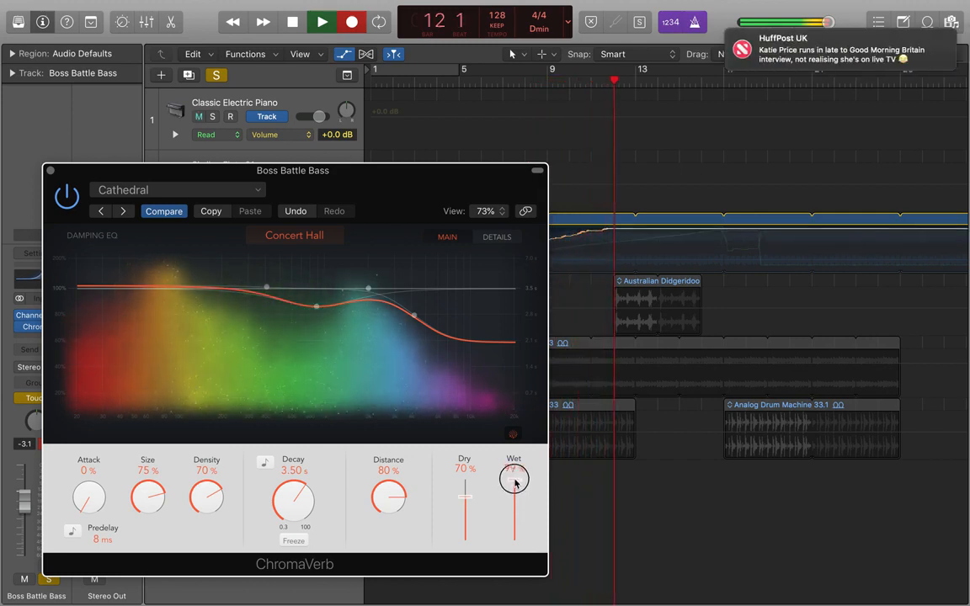
drag(516, 485, 514, 543)
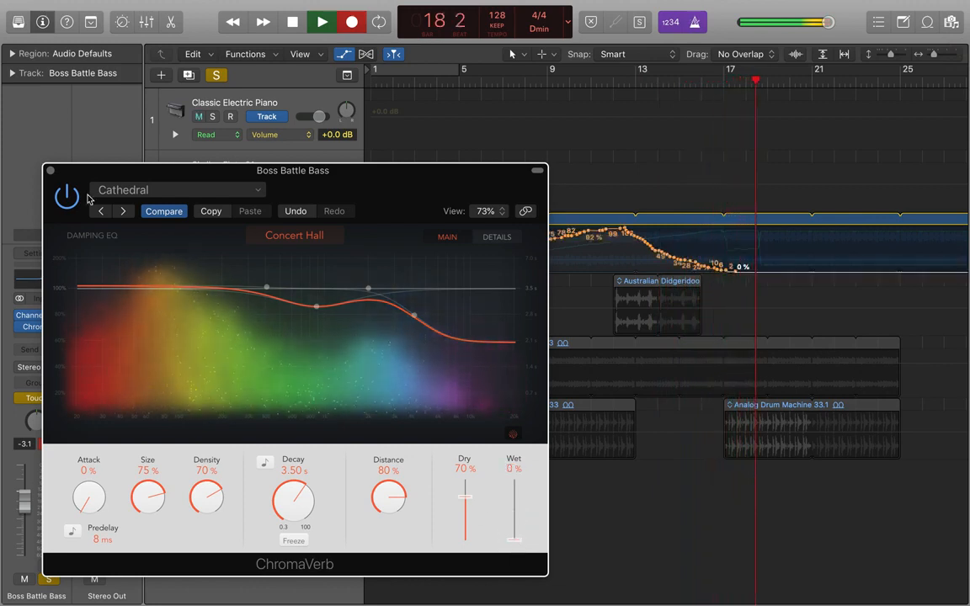
key(space)
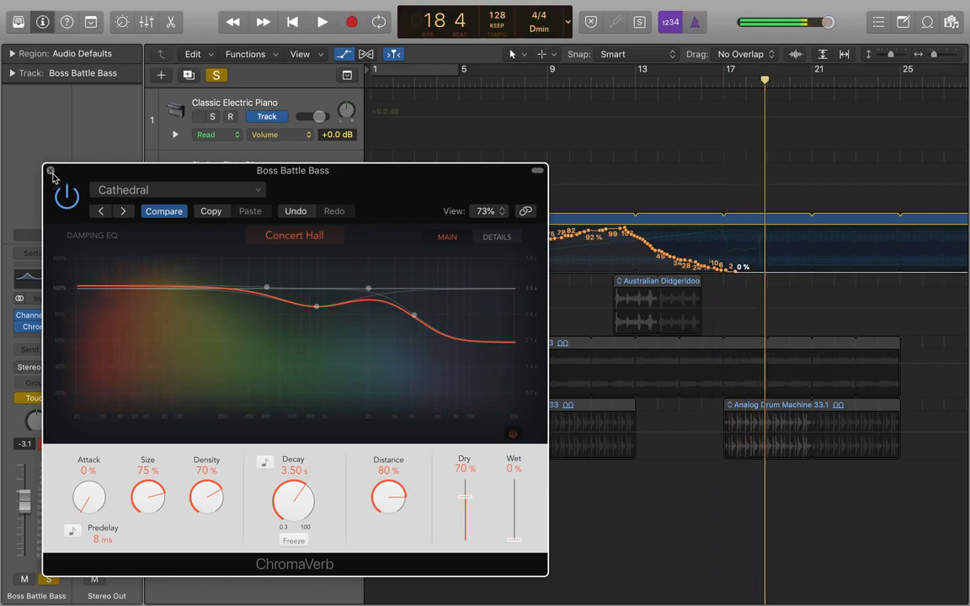
click(50, 171)
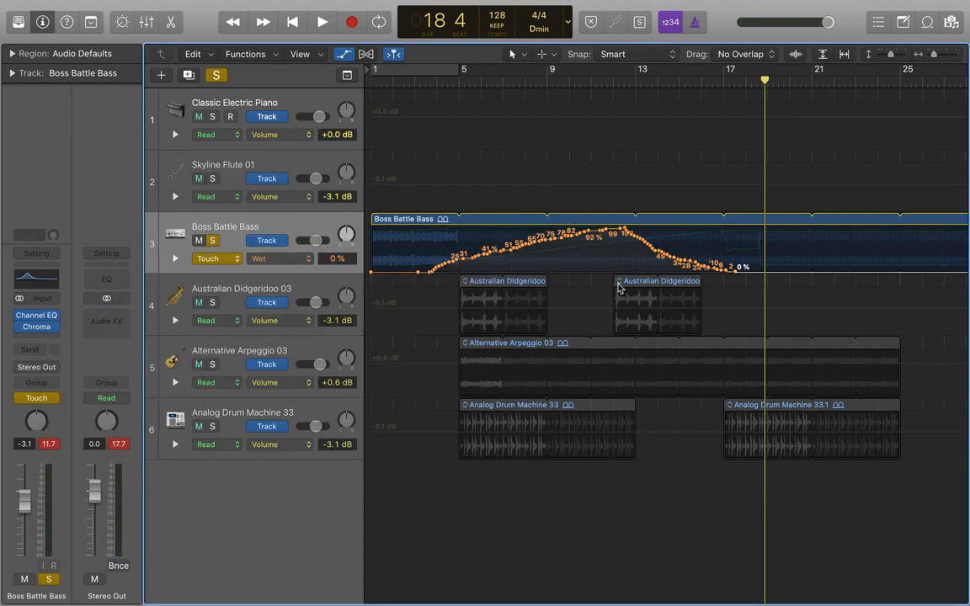
Step: Unsolo Boss Battle Bass and play the full mix from bar 1 to about bar 20, returning the playhead to the start
key(Return)
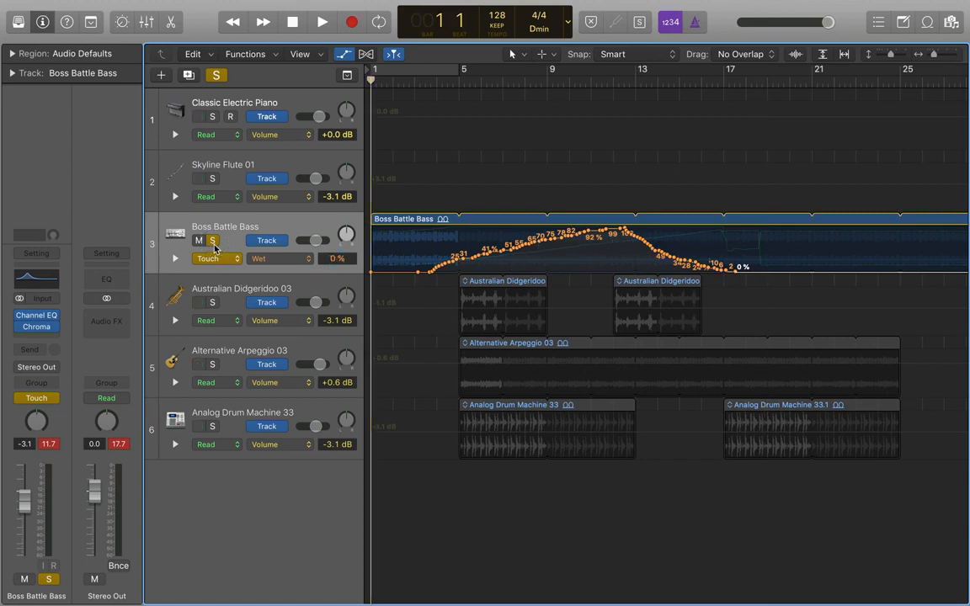
click(213, 242)
key(space)
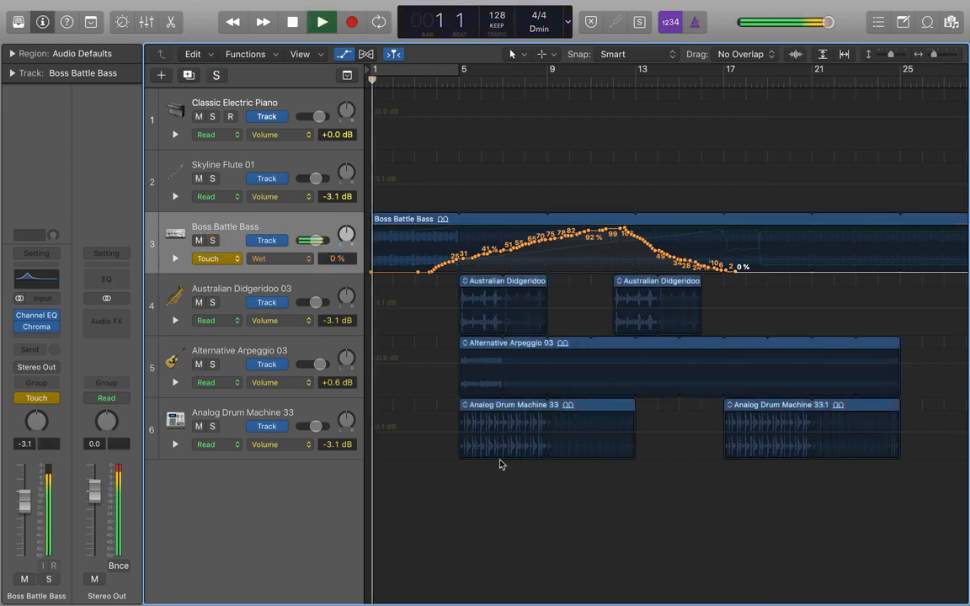
key(a)
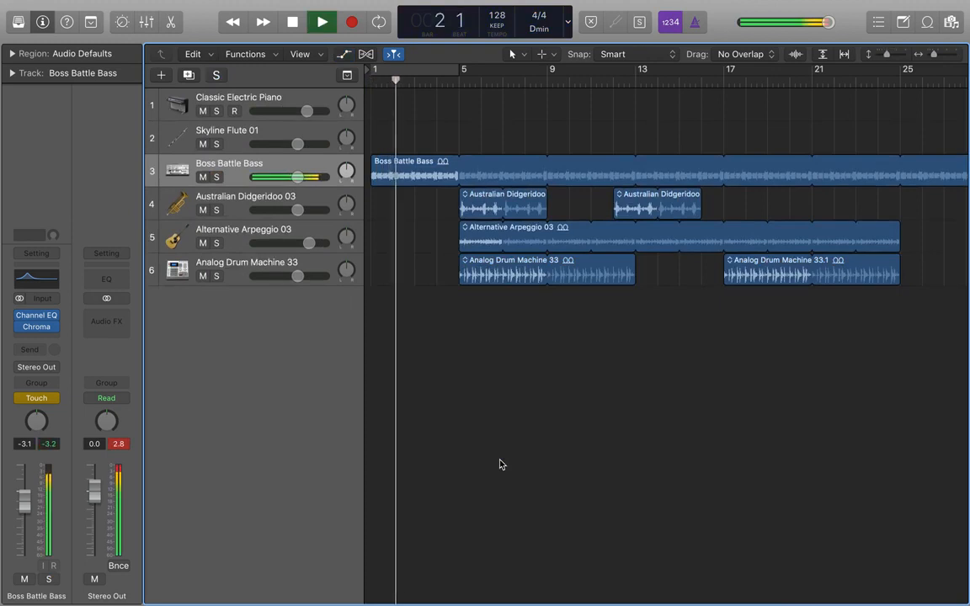
key(a)
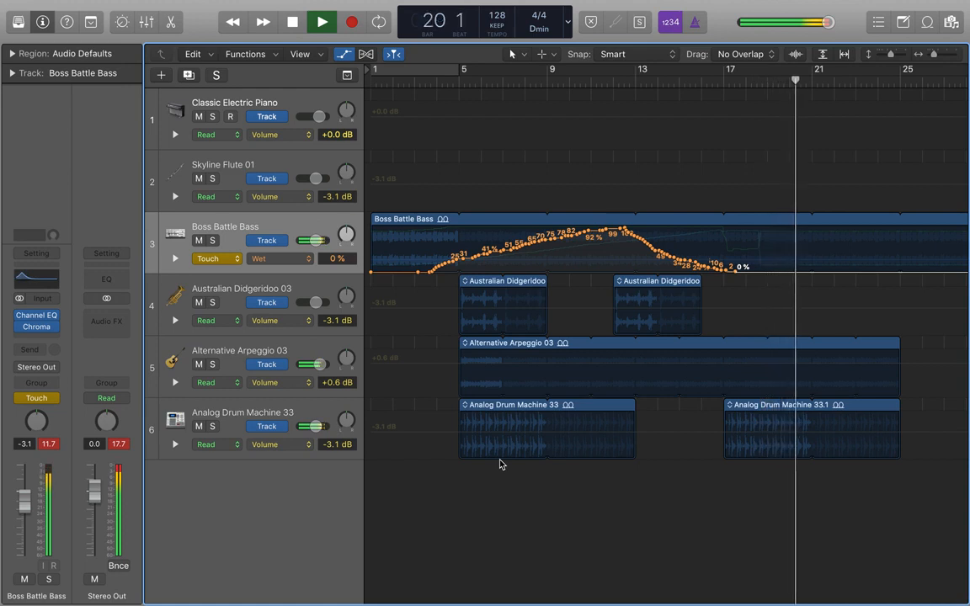
key(space)
key(Return)
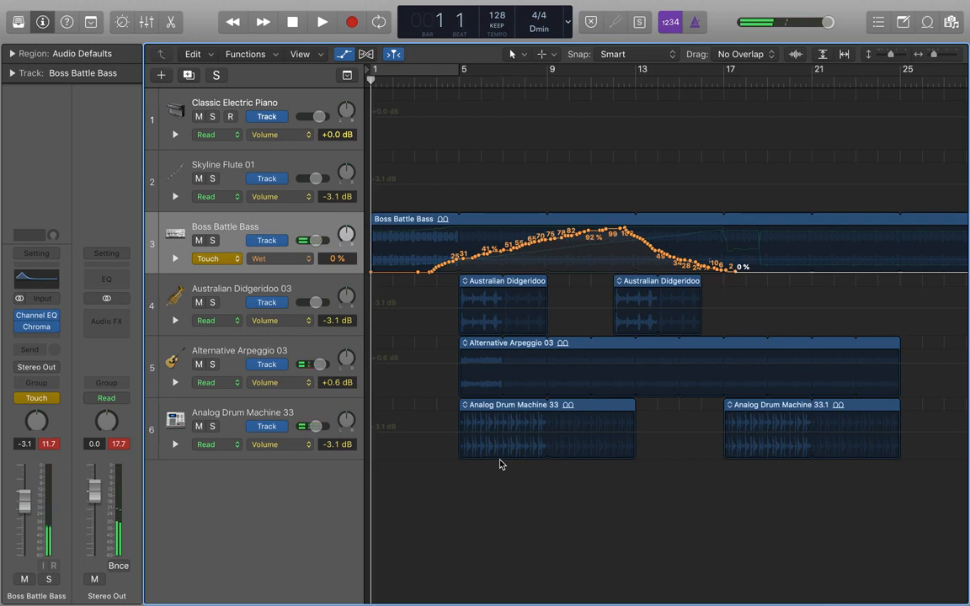